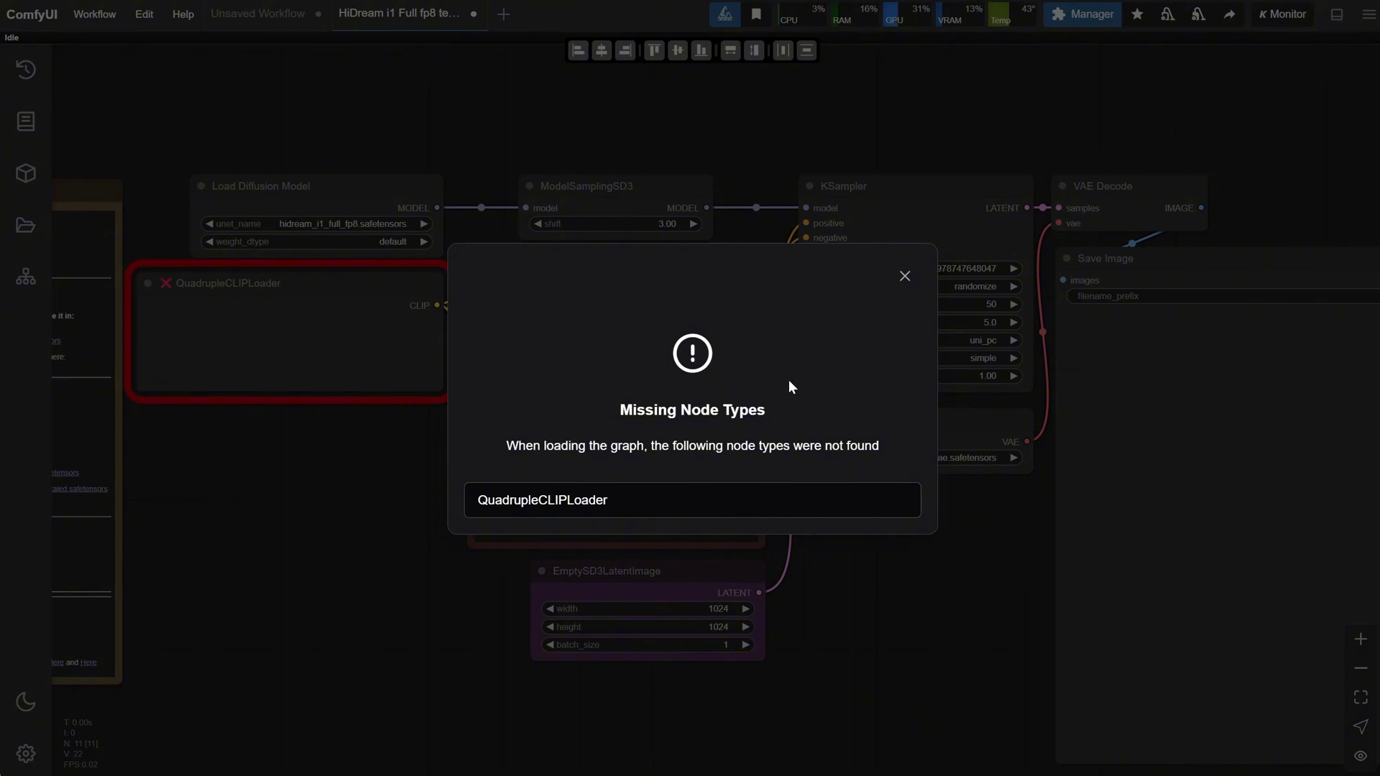
Update ComfyUI to v0.3.29 and all custom nodes via Manager, then restart and refresh the browser
left_click(903, 279)
left_click(1077, 25)
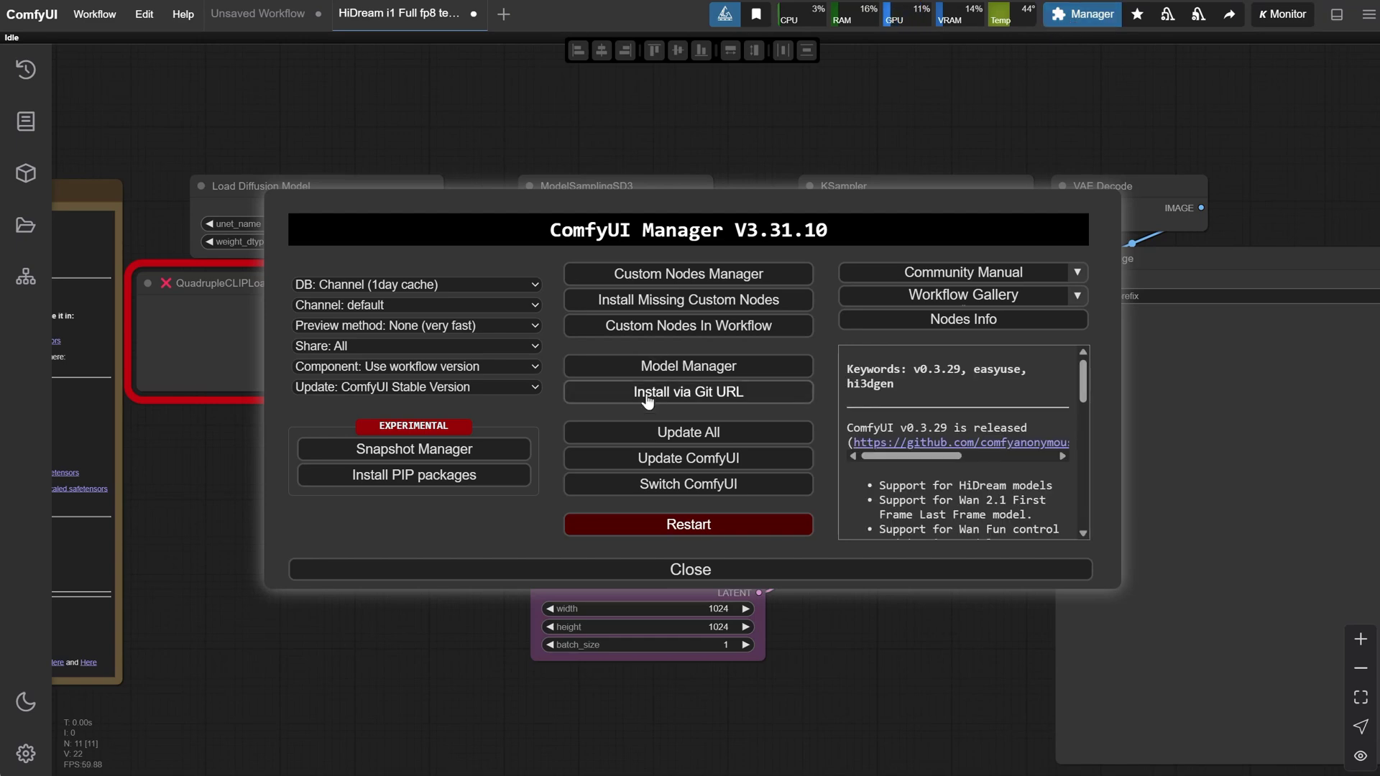
left_click(674, 435)
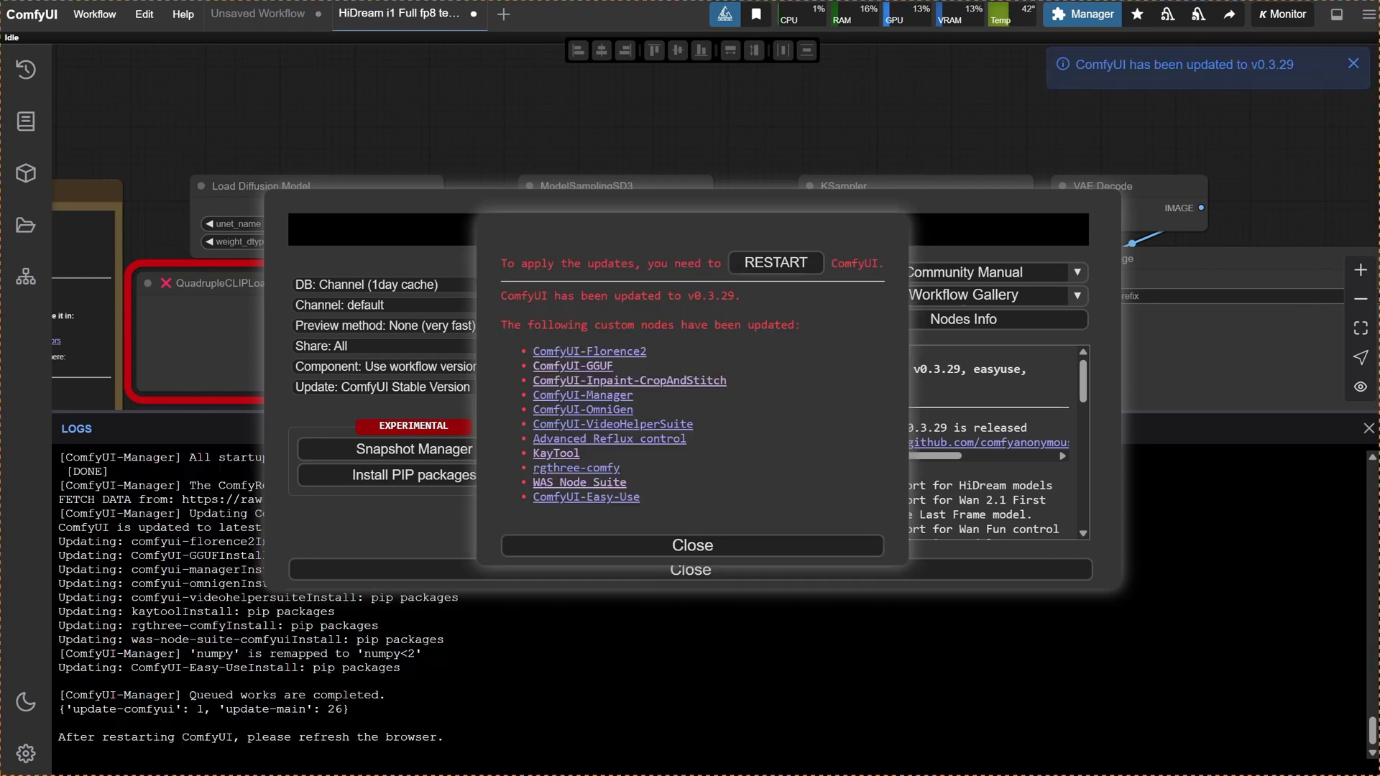
left_click(794, 264)
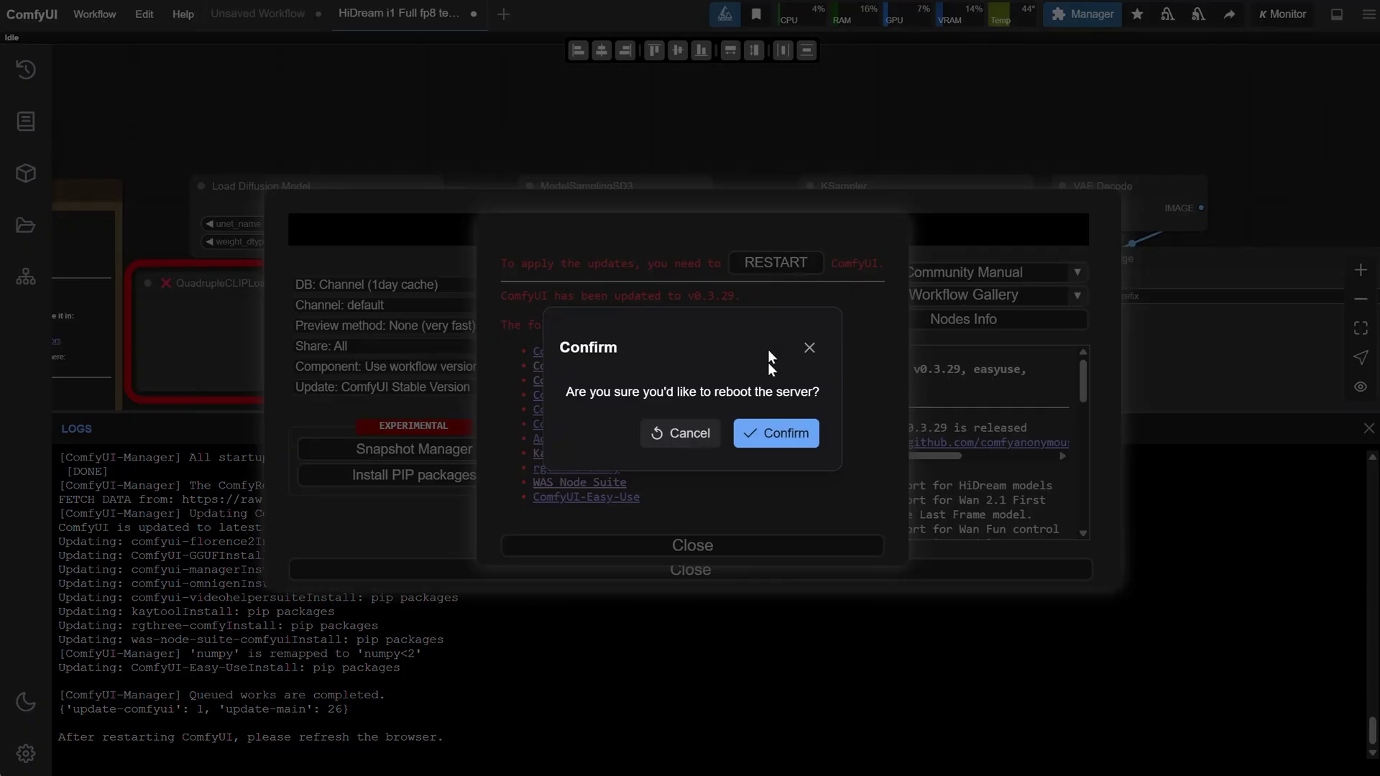
left_click(782, 434)
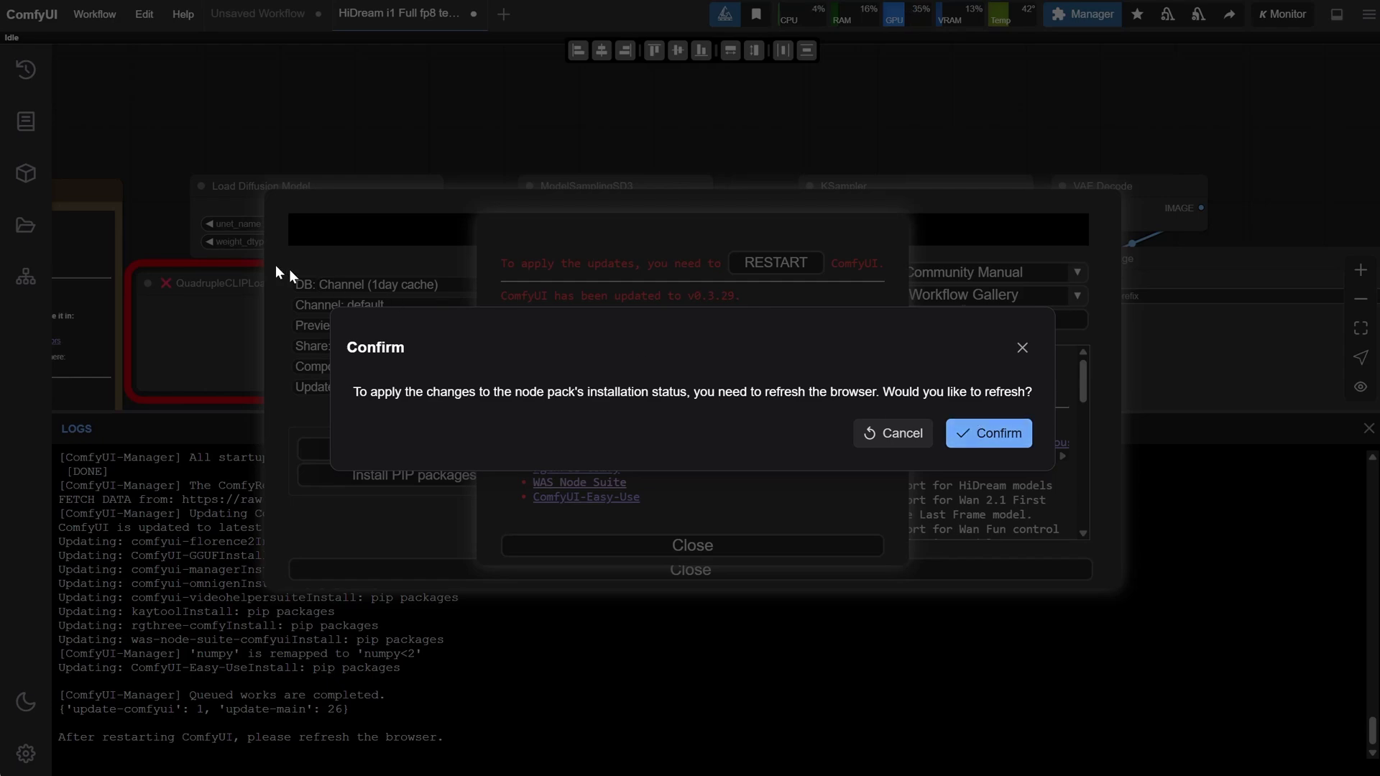
left_click(1002, 434)
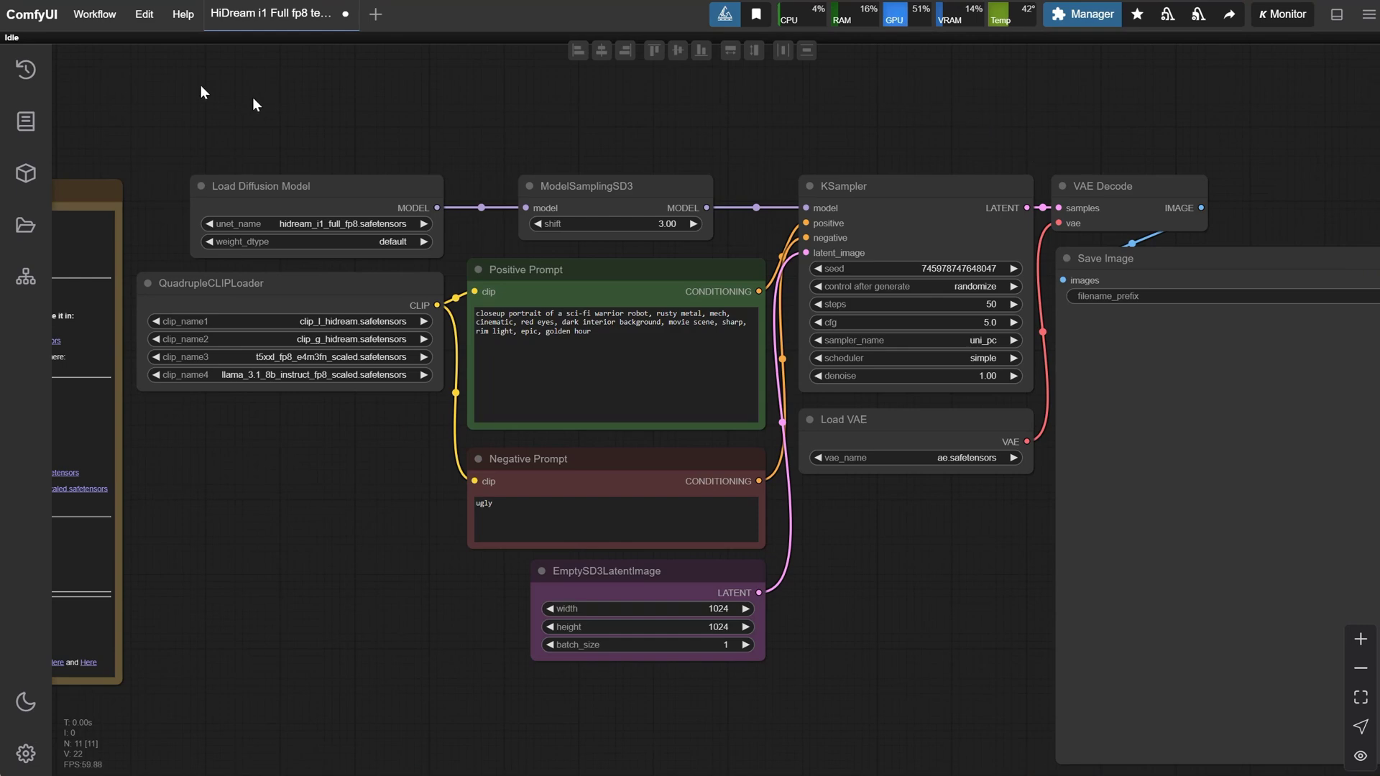
Load the HiDream i1 Full fp8 text2image.json workflow from the Ep44 > Full folder
left_click(110, 17)
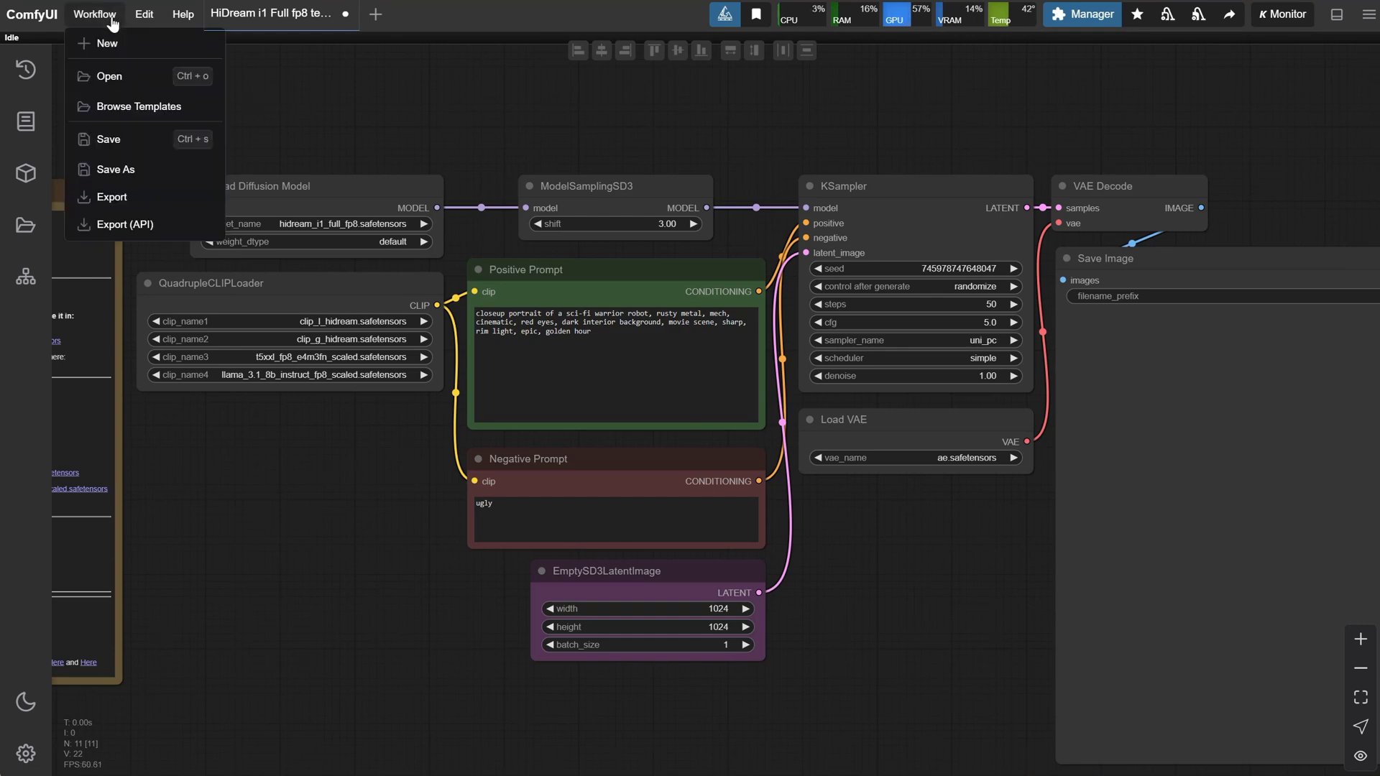
left_click(116, 84)
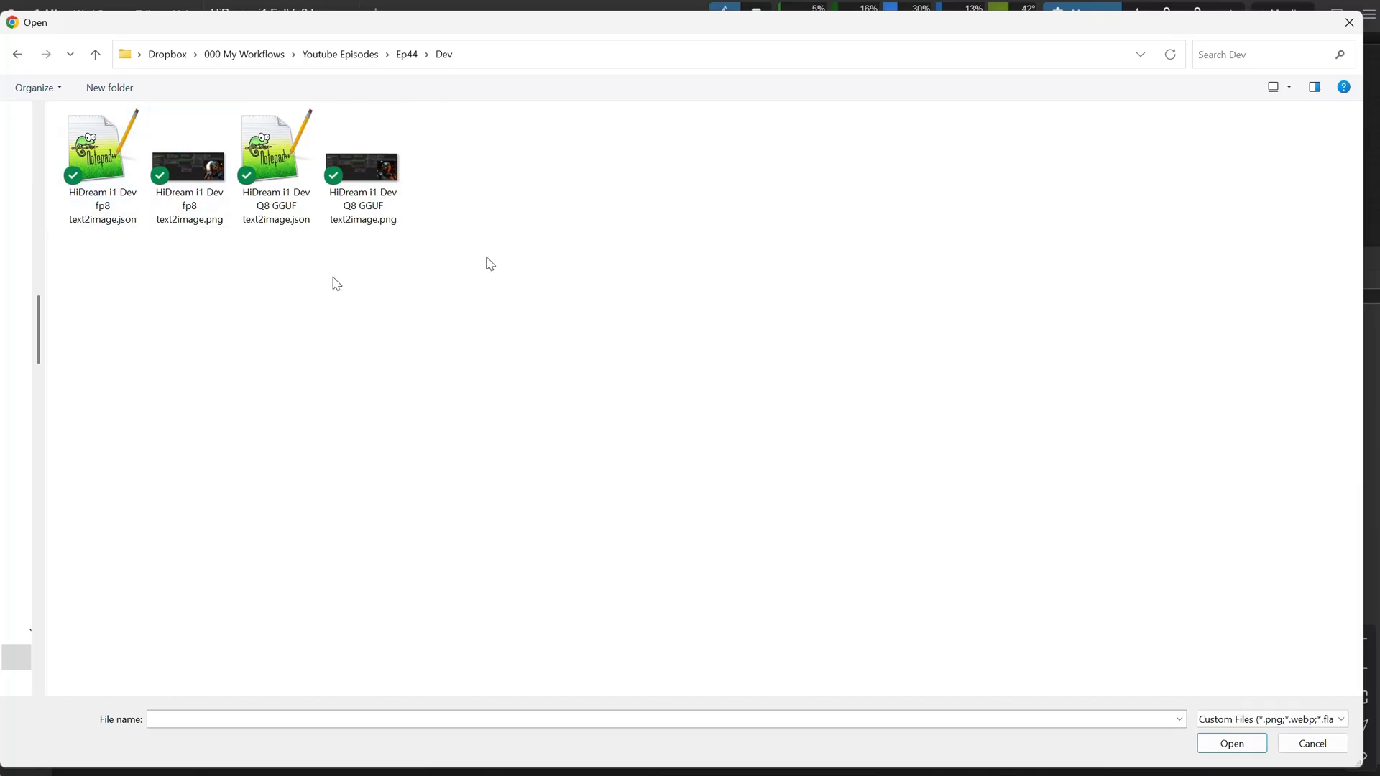
left_click(411, 62)
double_click(179, 162)
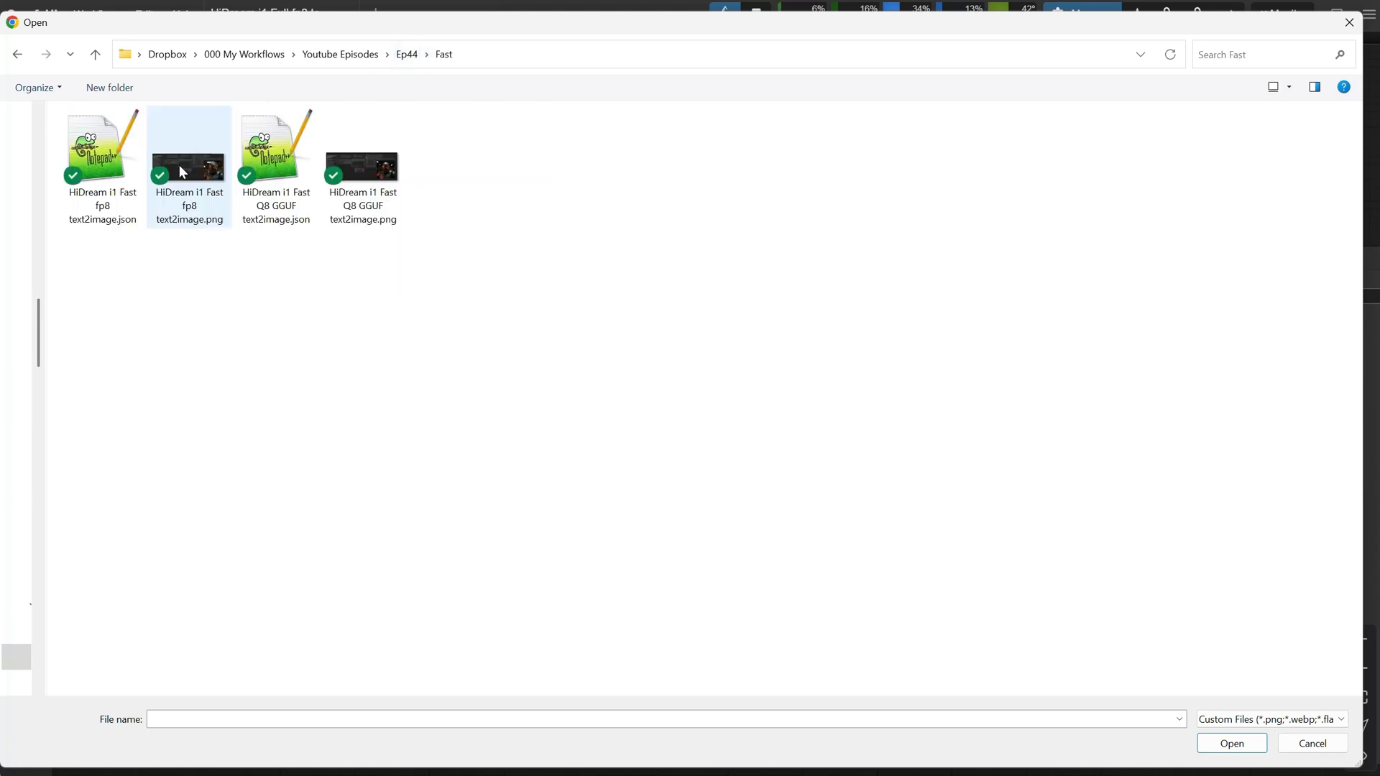
key("alt+Left")
double_click(180, 185)
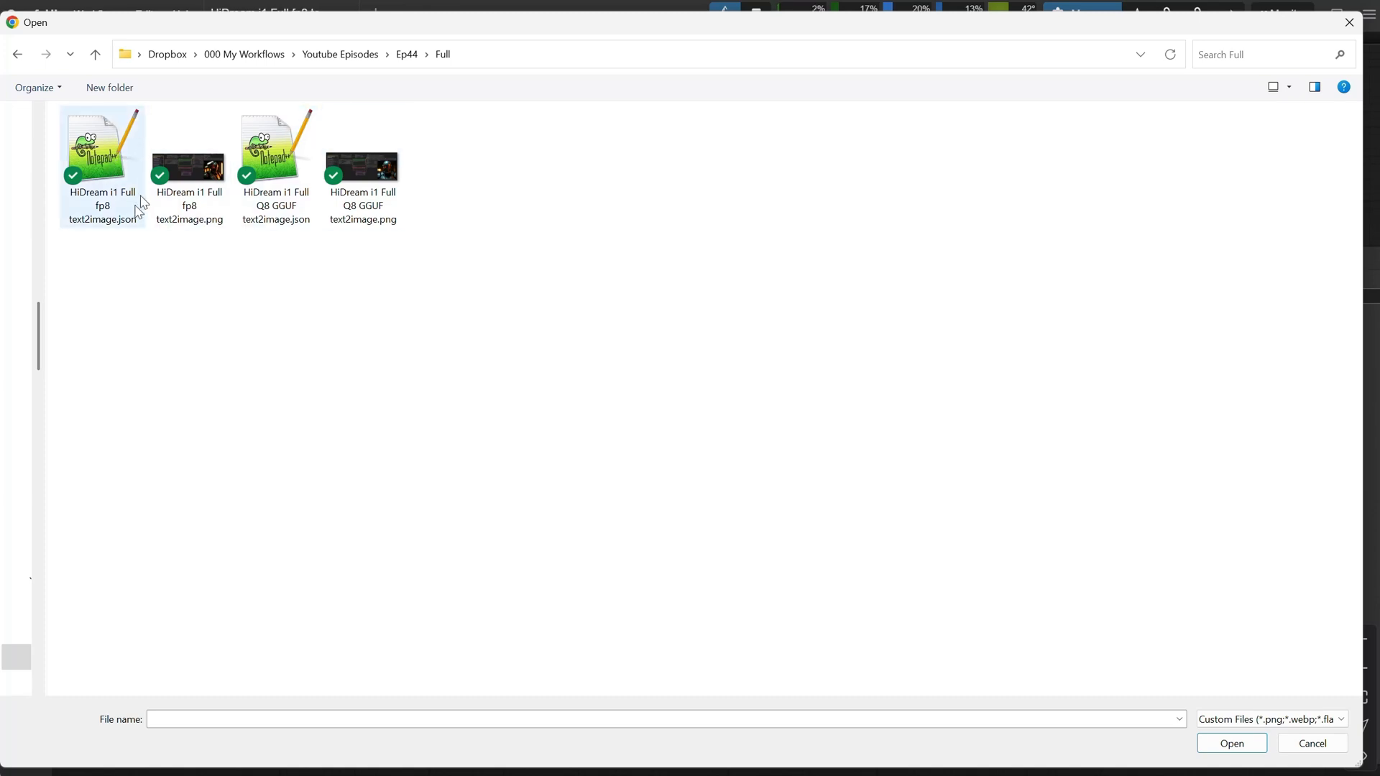
left_click(103, 164)
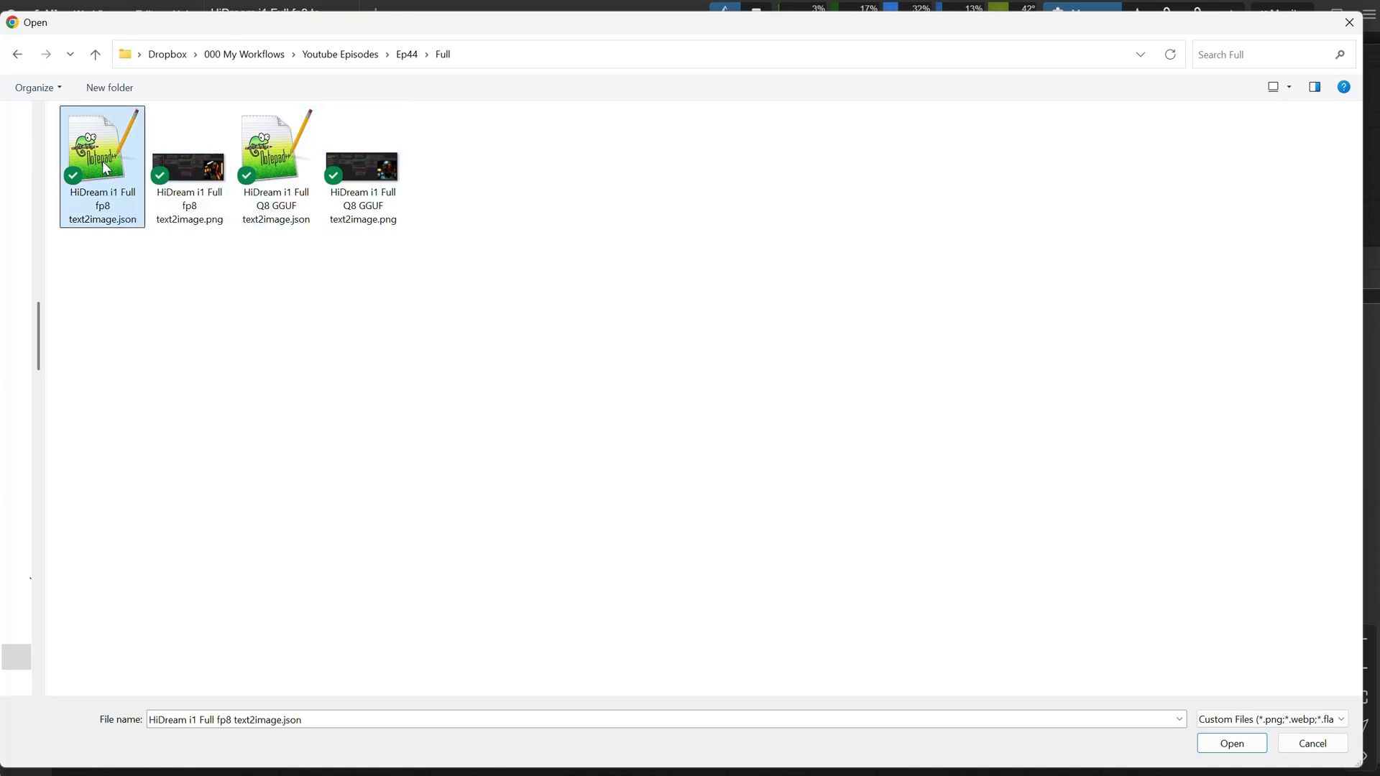
double_click(102, 161)
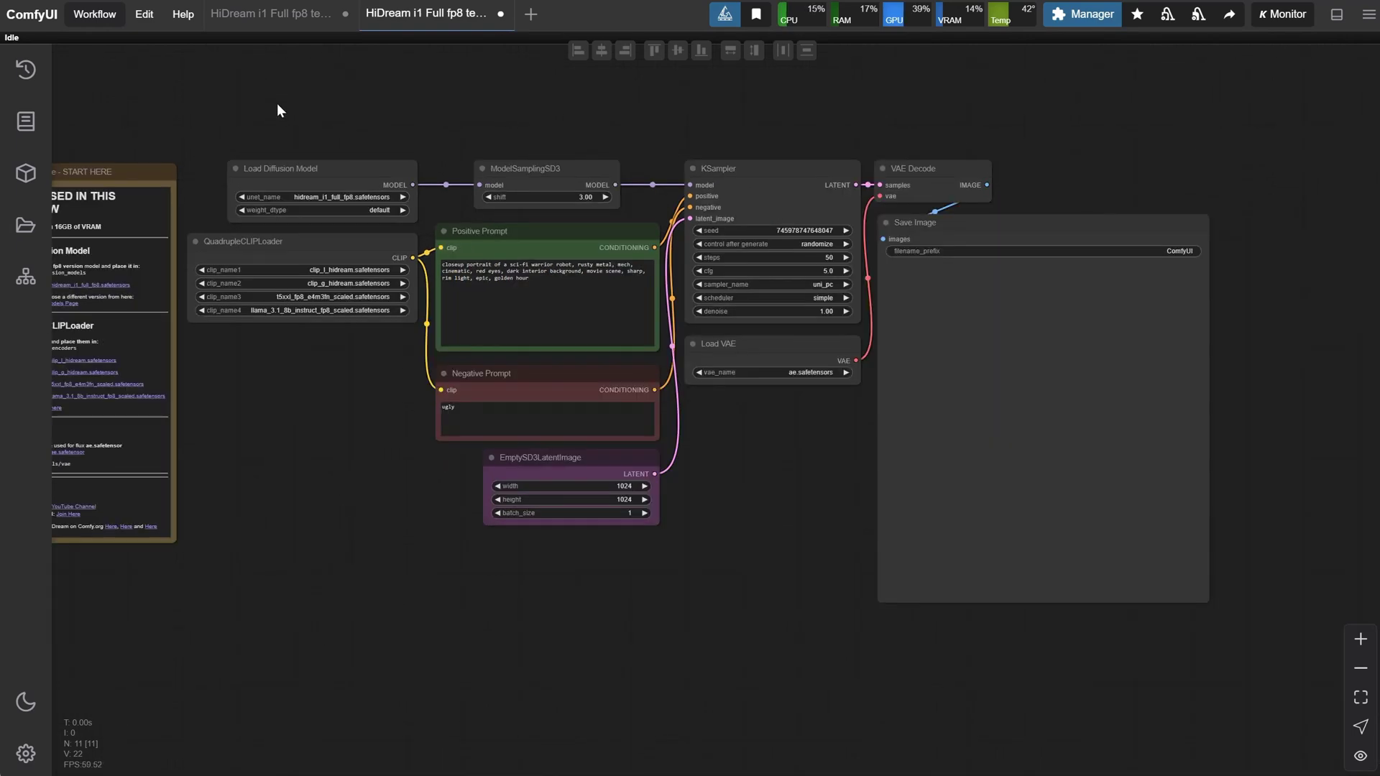
Expand the START HERE note and save hidream_i1_full_fp8 into models/diffusion_models
left_click_drag(277, 110, 679, 55)
scroll(246, 132, "up", 4)
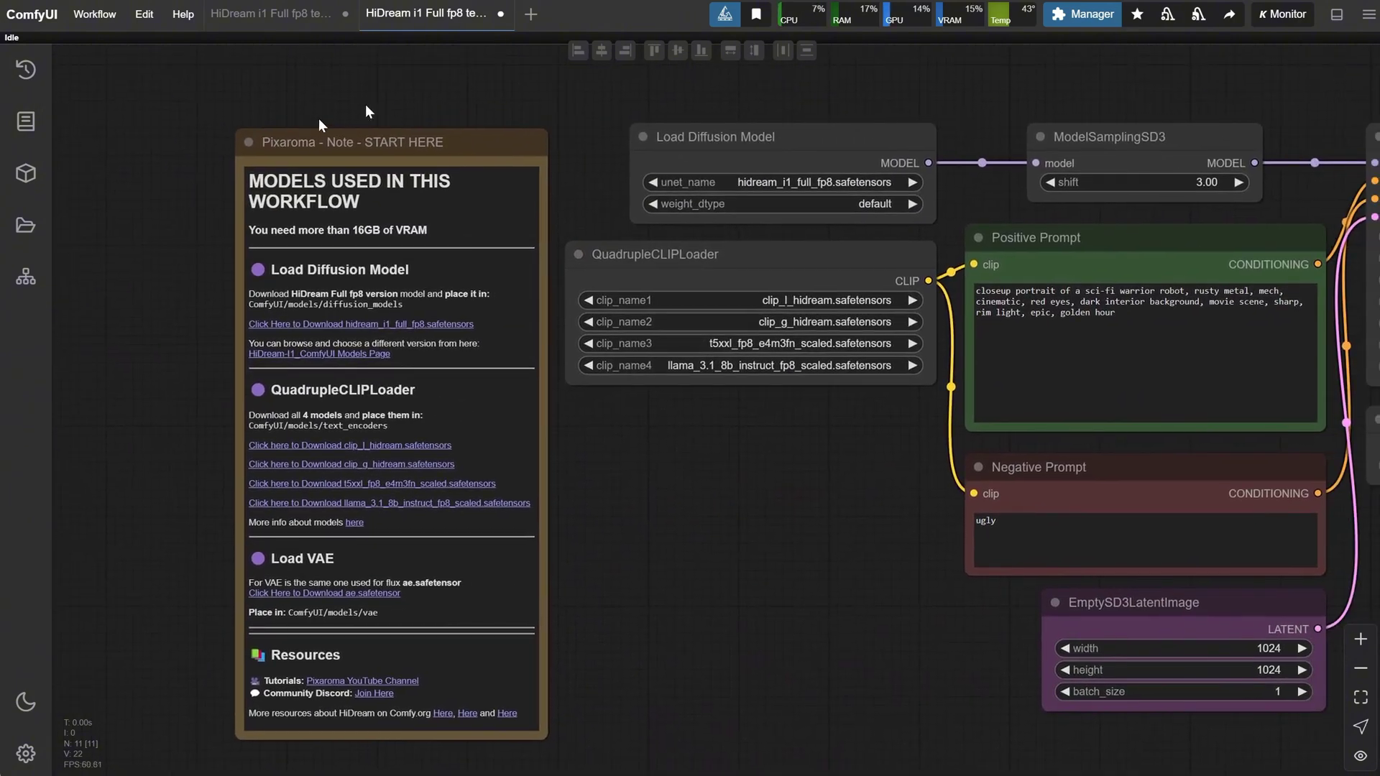
left_click(245, 142)
left_click(246, 142)
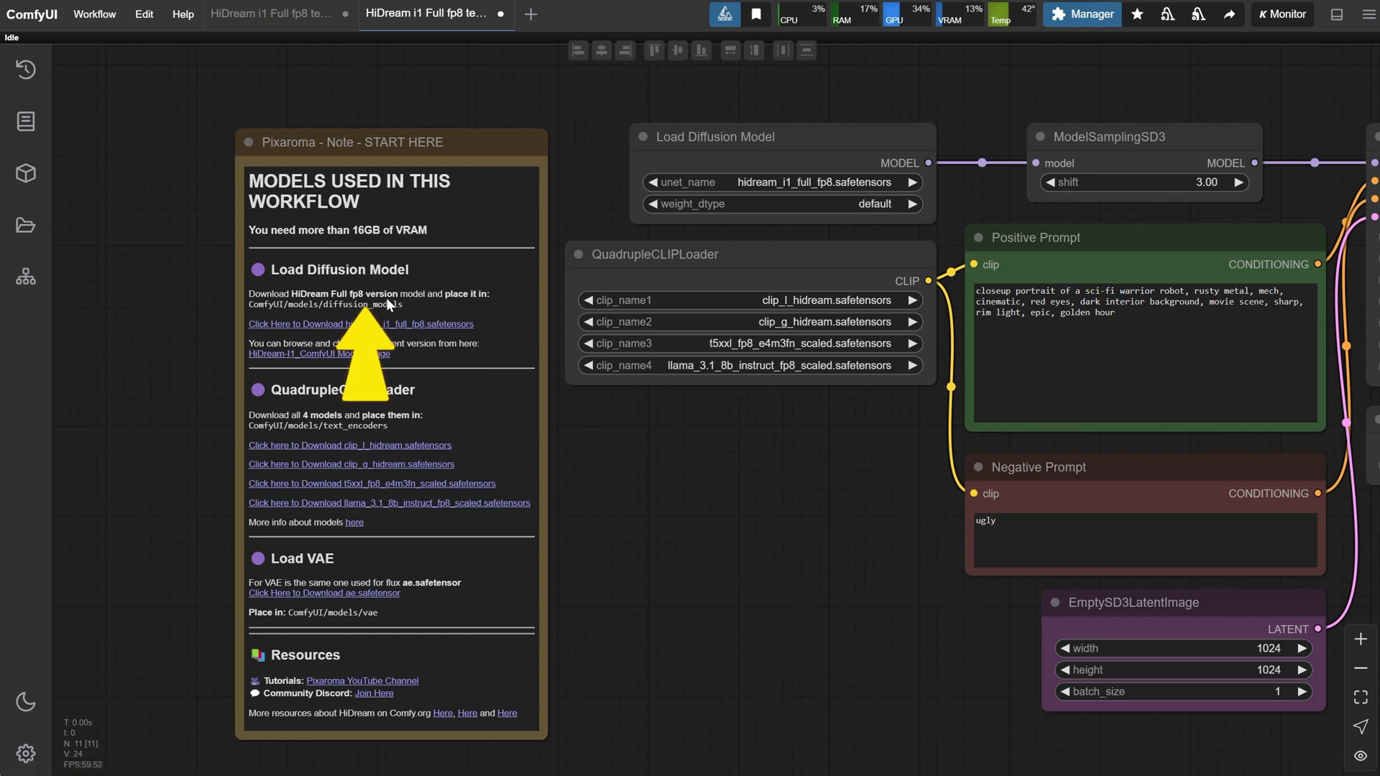
left_click(389, 331)
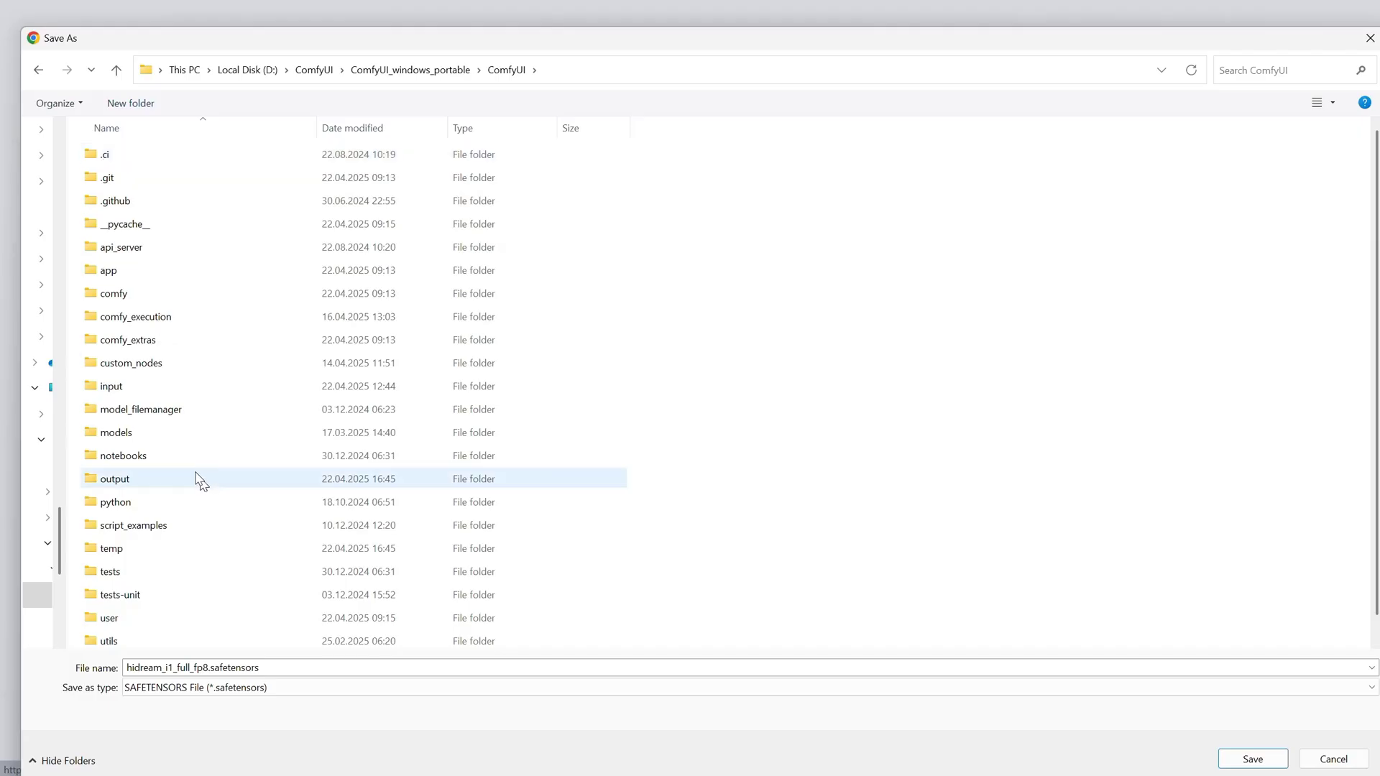
double_click(179, 431)
double_click(171, 409)
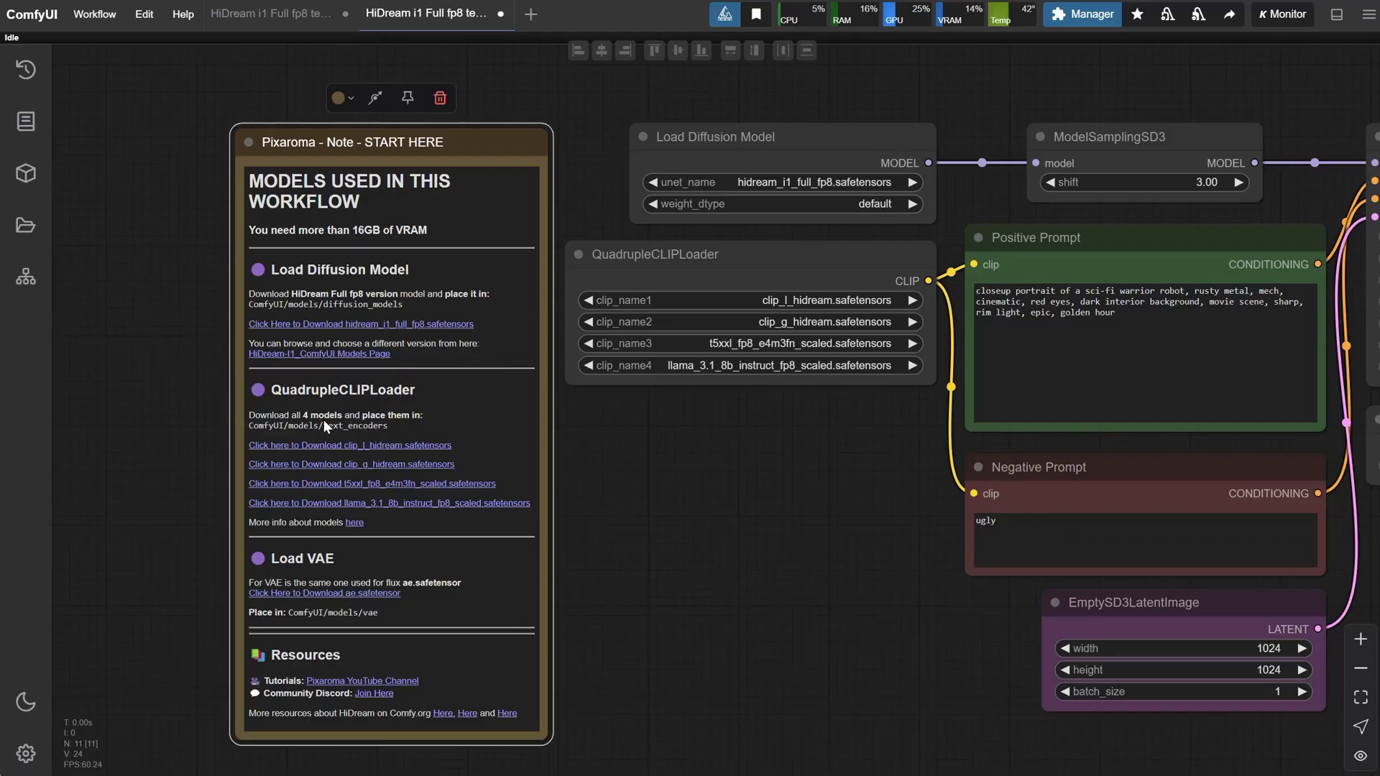
Save clip_l_hidream.safetensors into models/text_encoders
left_click(356, 446)
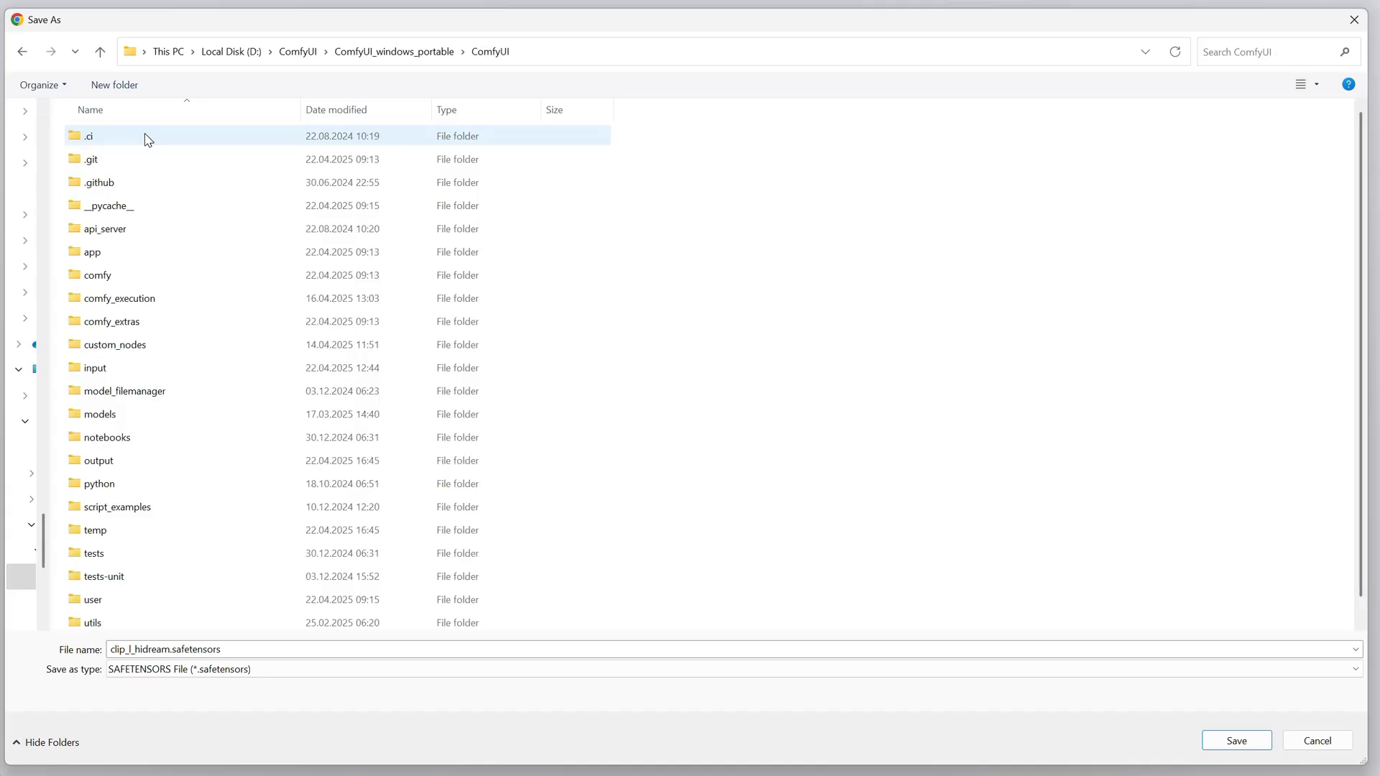
double_click(179, 416)
scroll(352, 353, "down", 5)
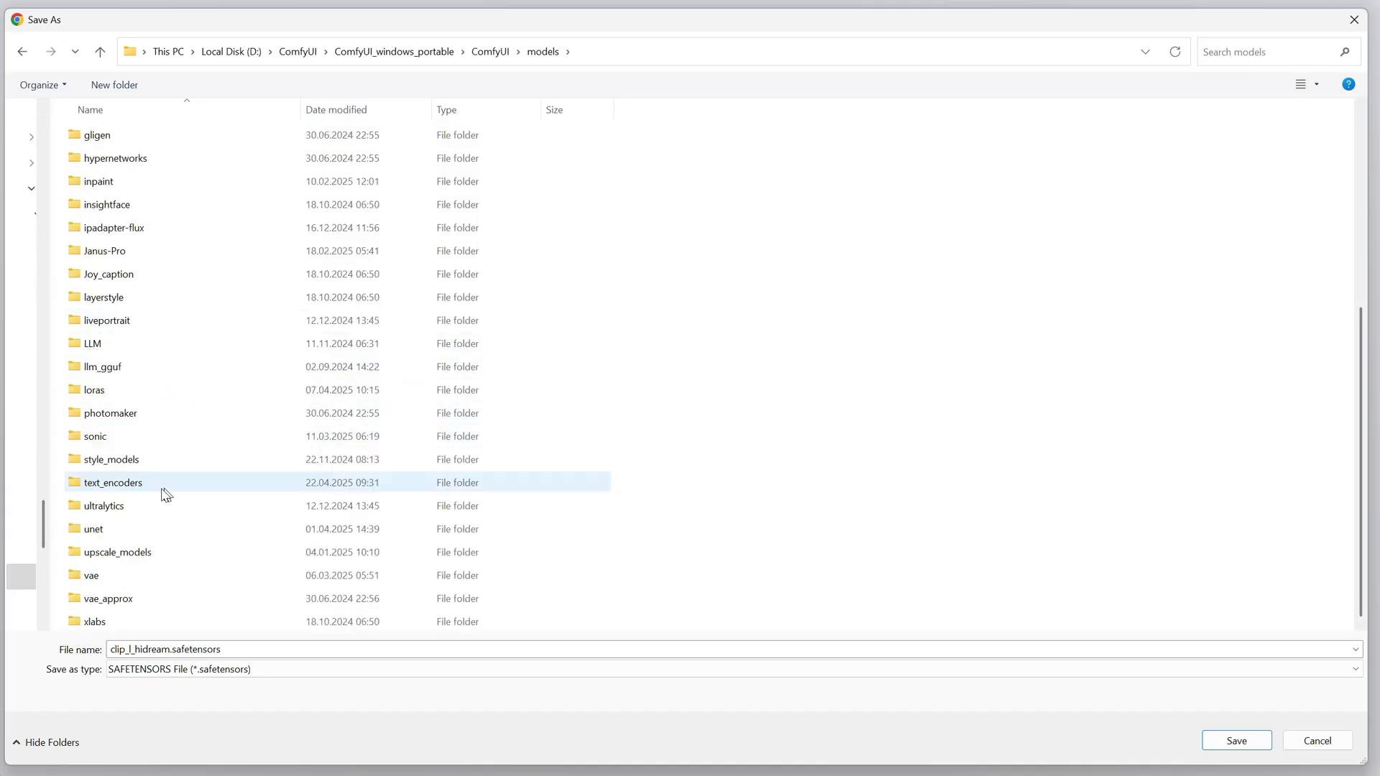
double_click(113, 483)
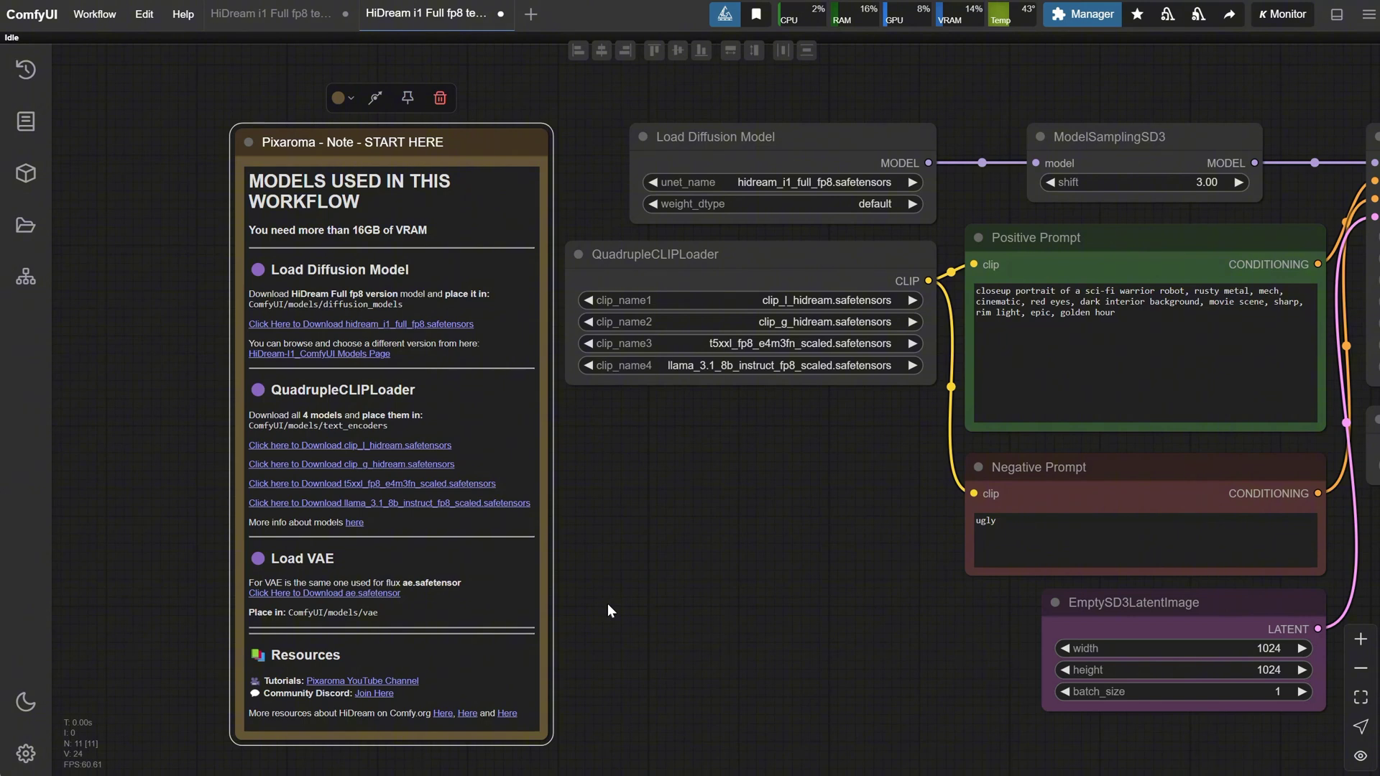
scroll(607, 611, "up", 2)
Confirm Load Diffusion Model's unet_name is hidream_i1_full_fp8.safetensors, leaving it unchanged
left_click(541, 286)
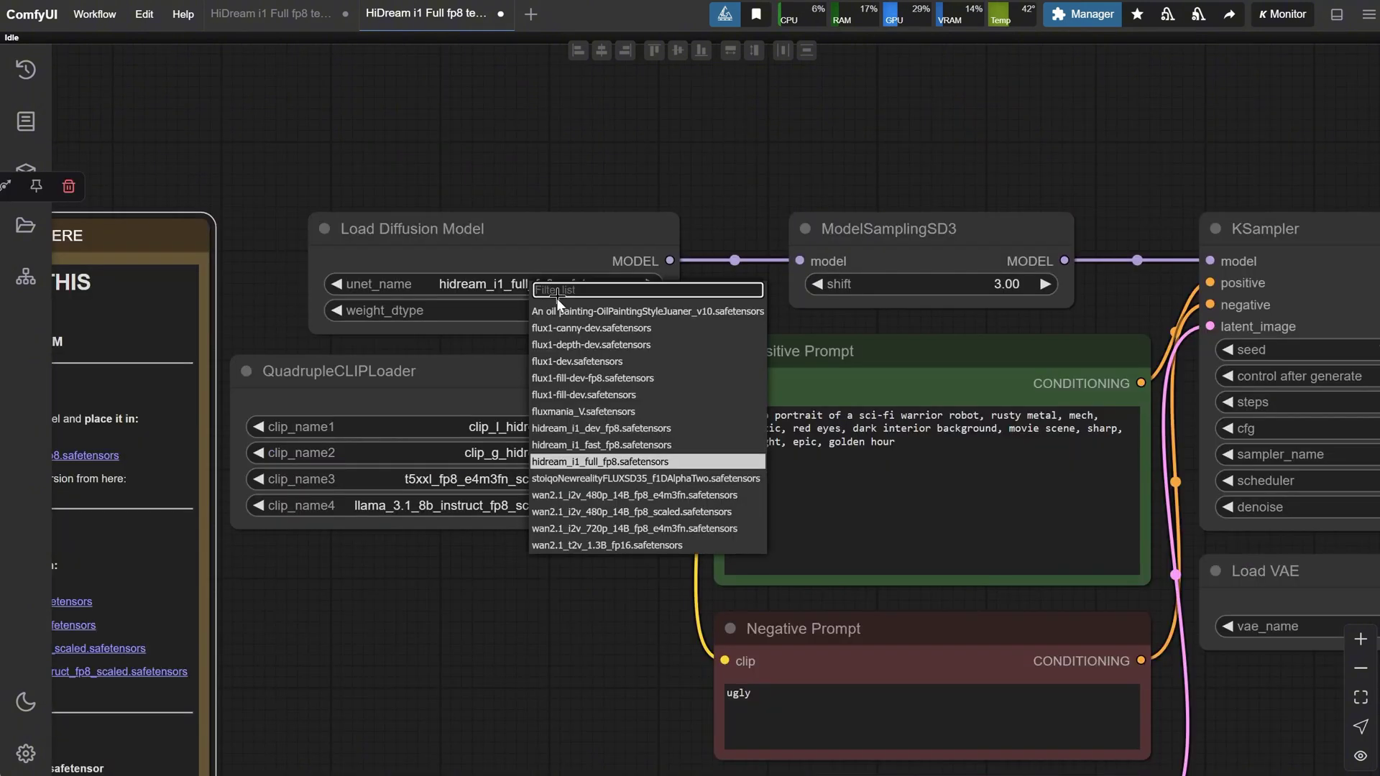
left_click_drag(484, 372, 489, 379)
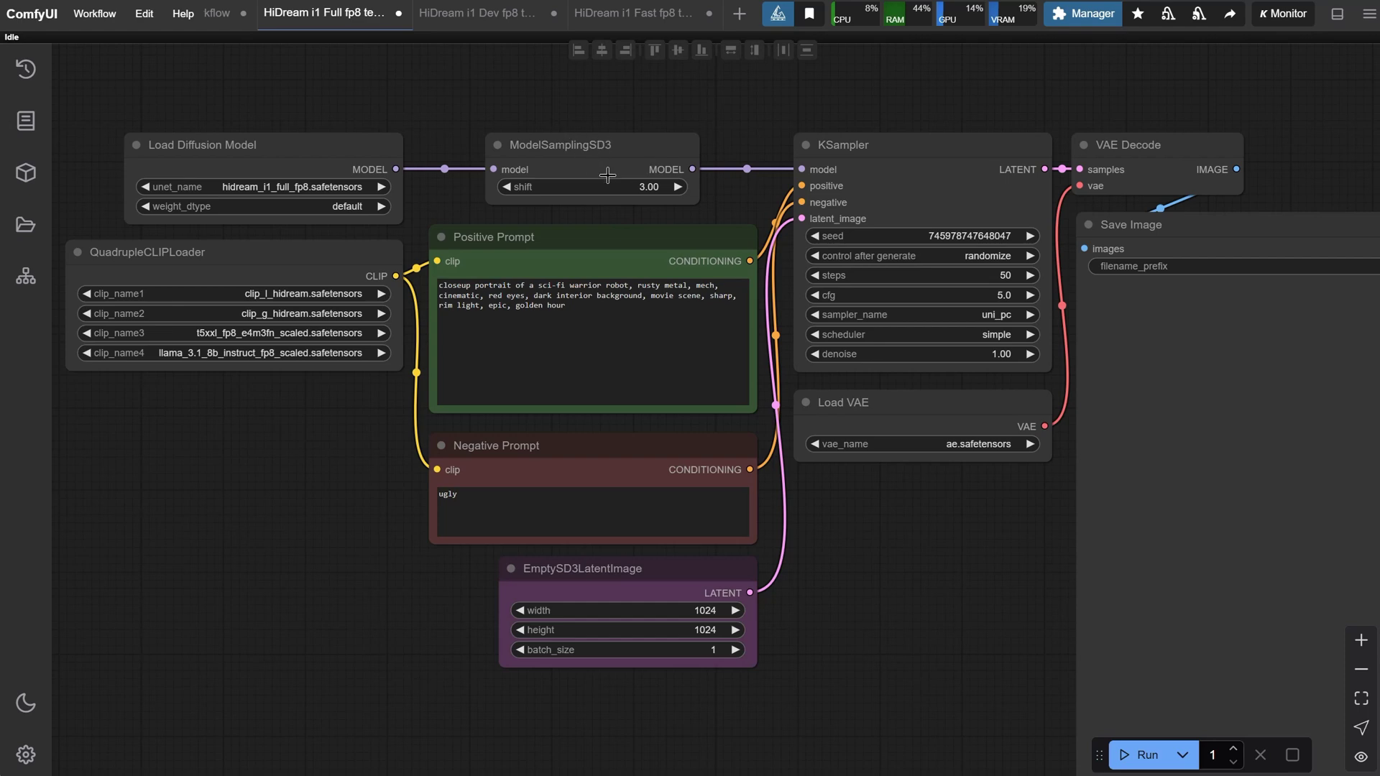
Switch between the Full, Dev and Fast fp8 workflow tabs to compare their settings
left_click(449, 13)
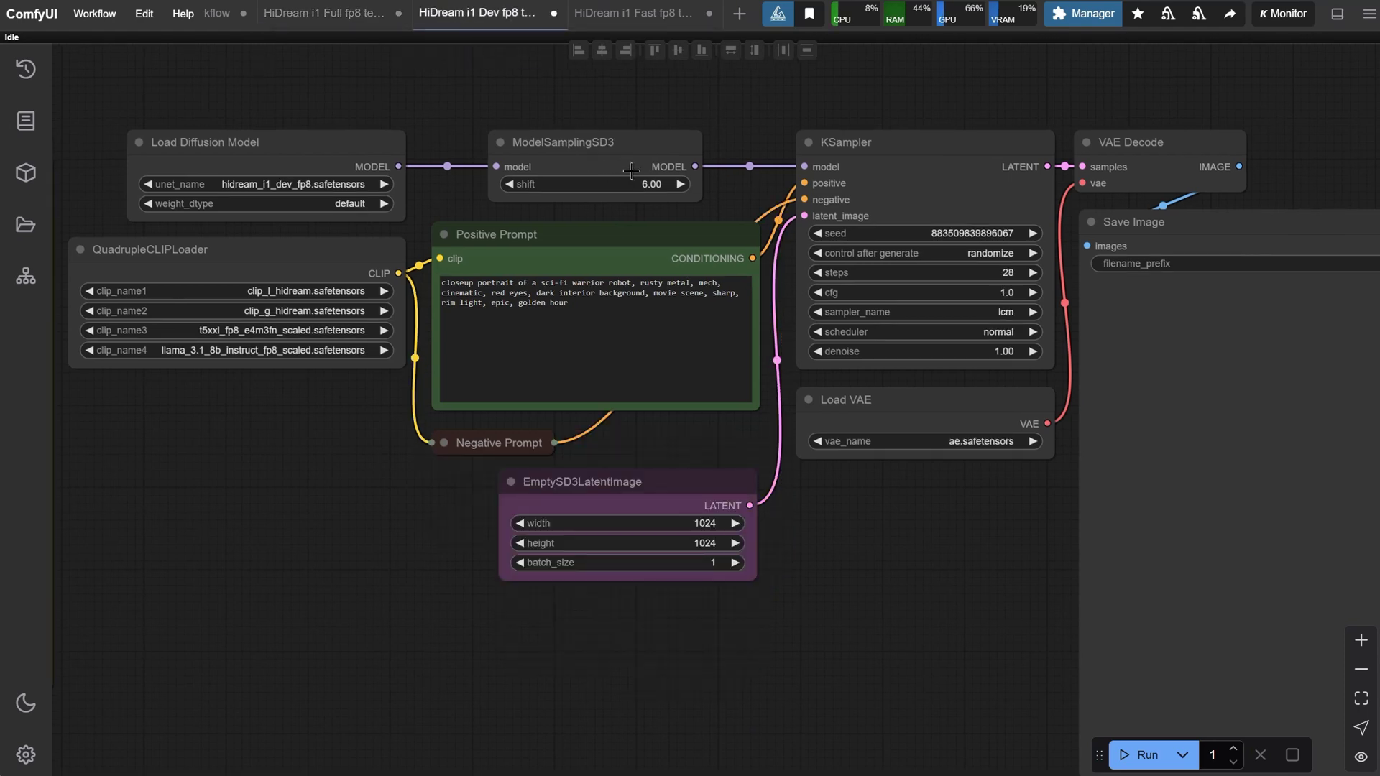
left_click(633, 13)
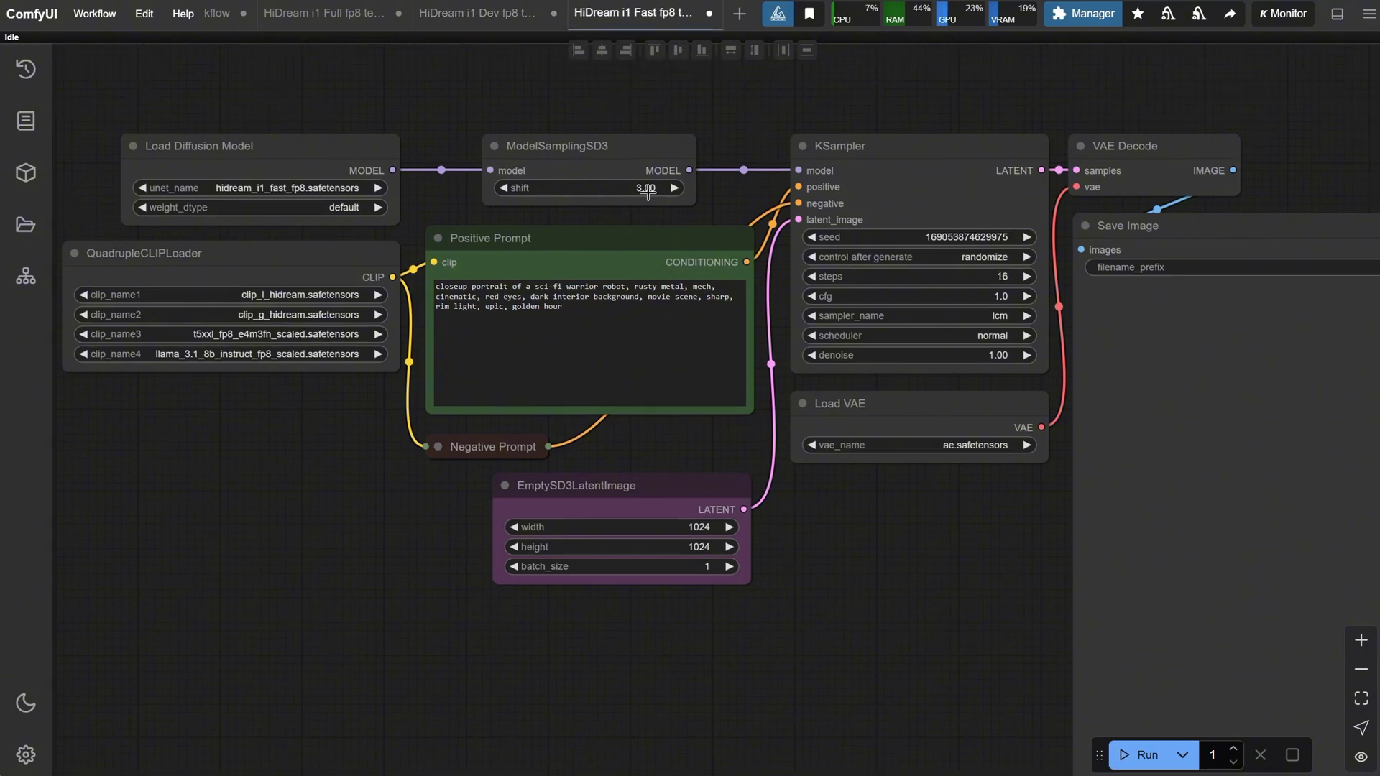
left_click(320, 14)
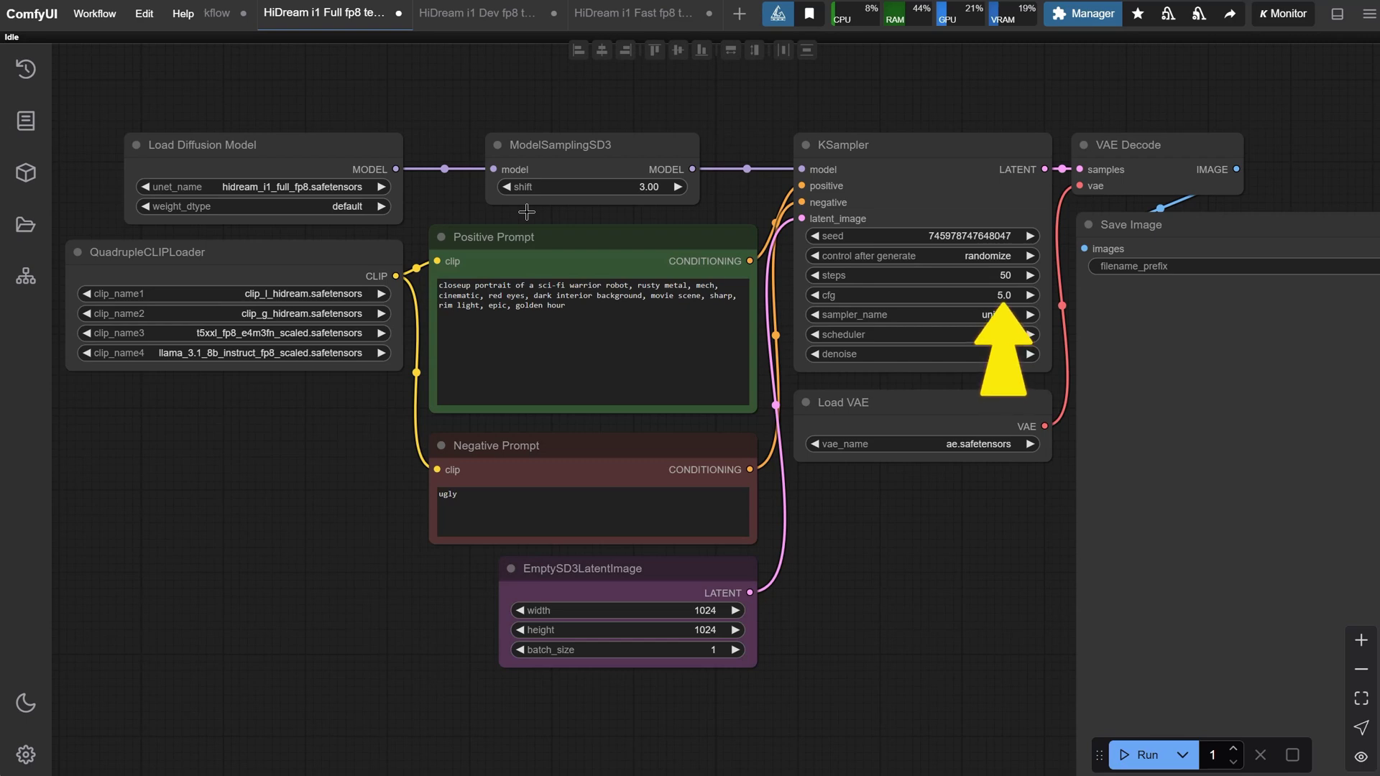
left_click(488, 22)
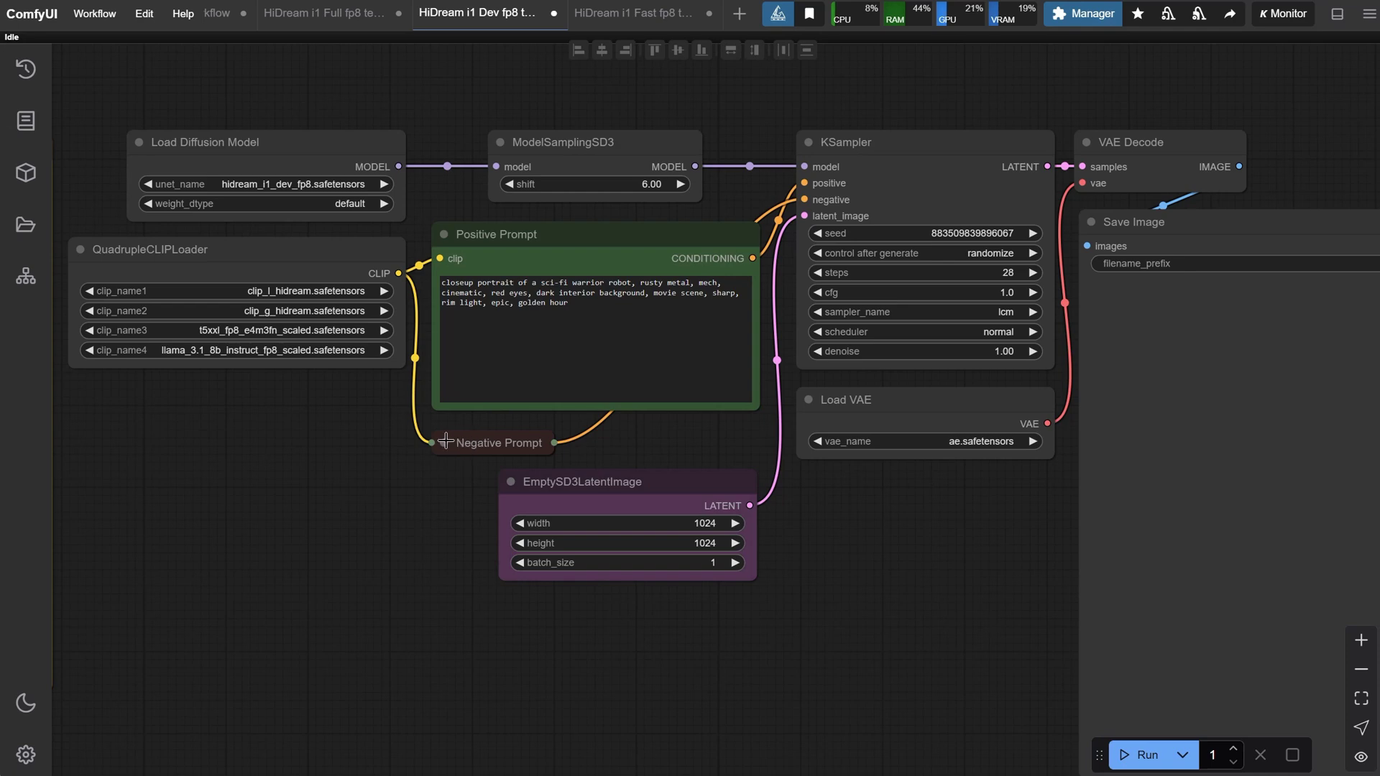
left_click(625, 16)
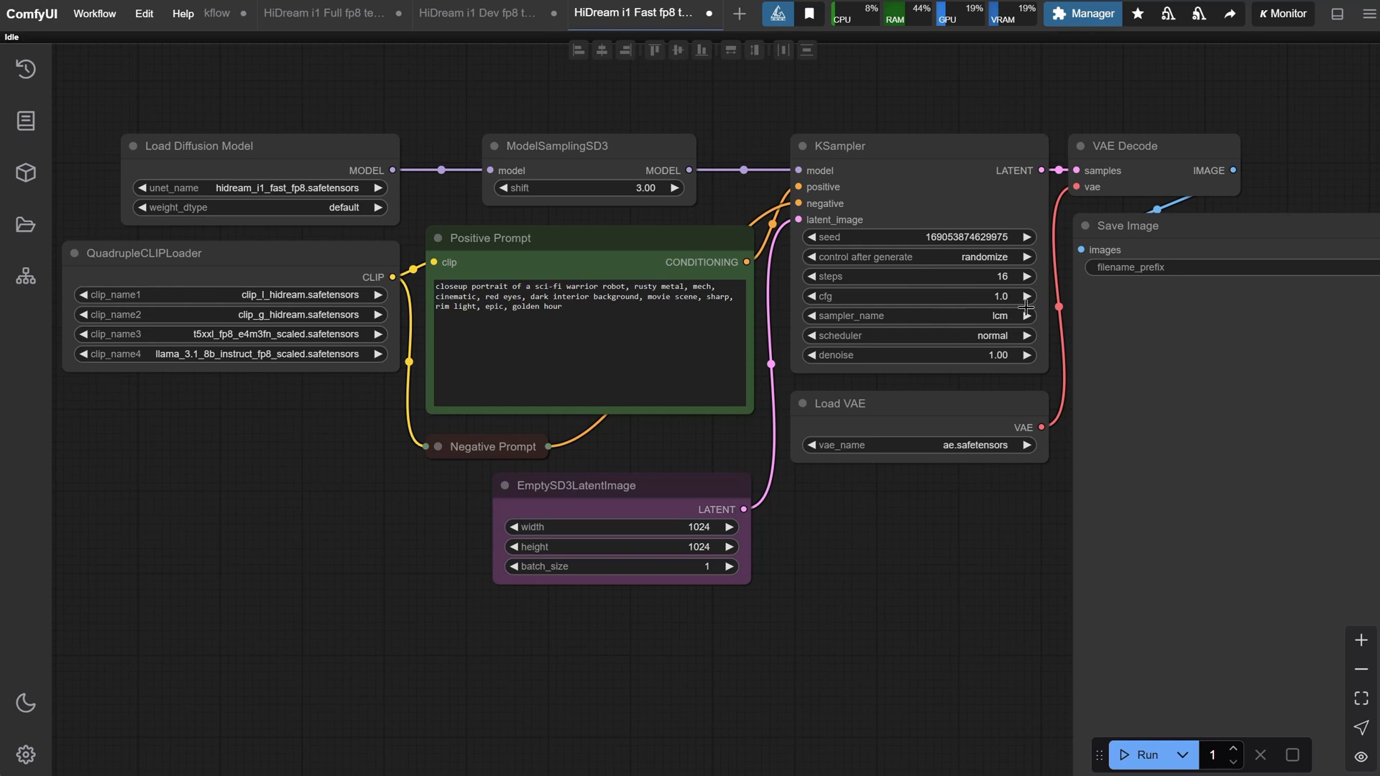
left_click(499, 15)
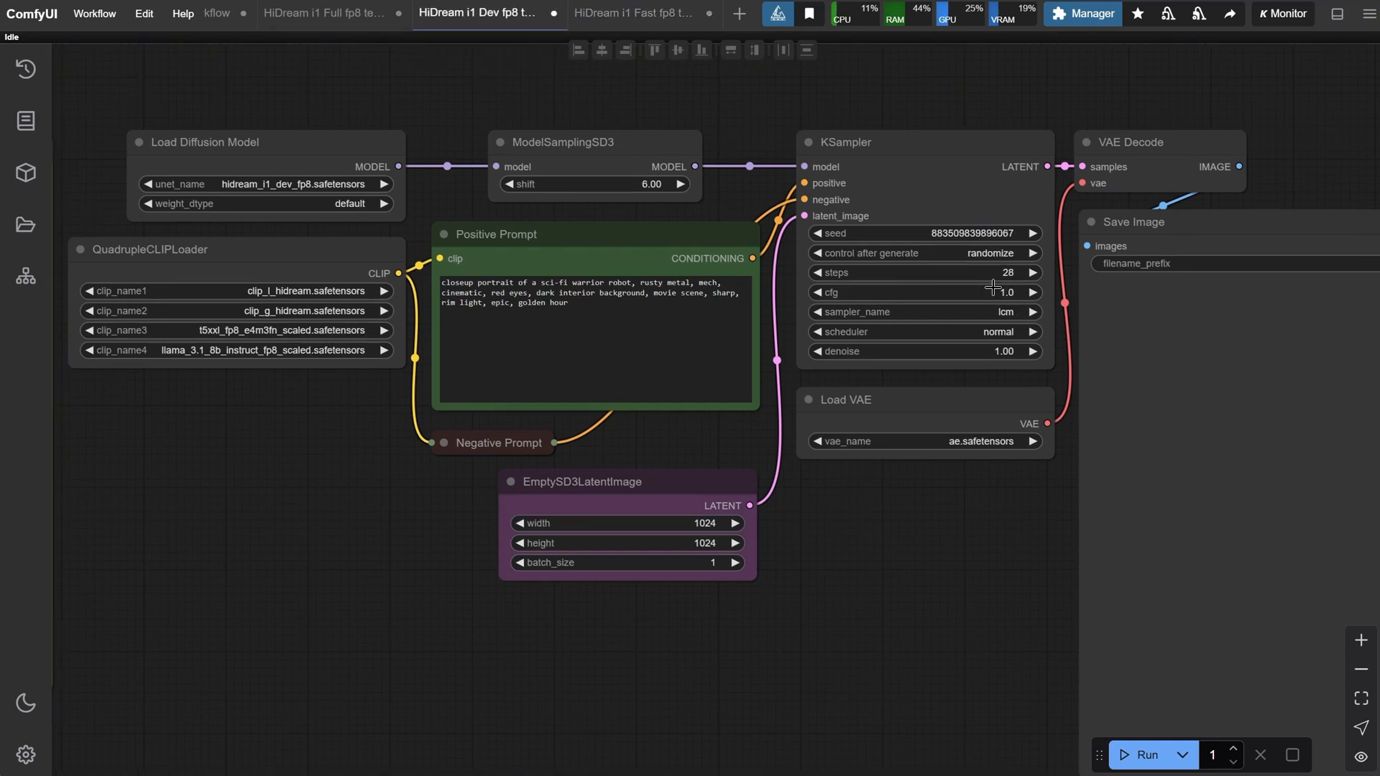
left_click(331, 16)
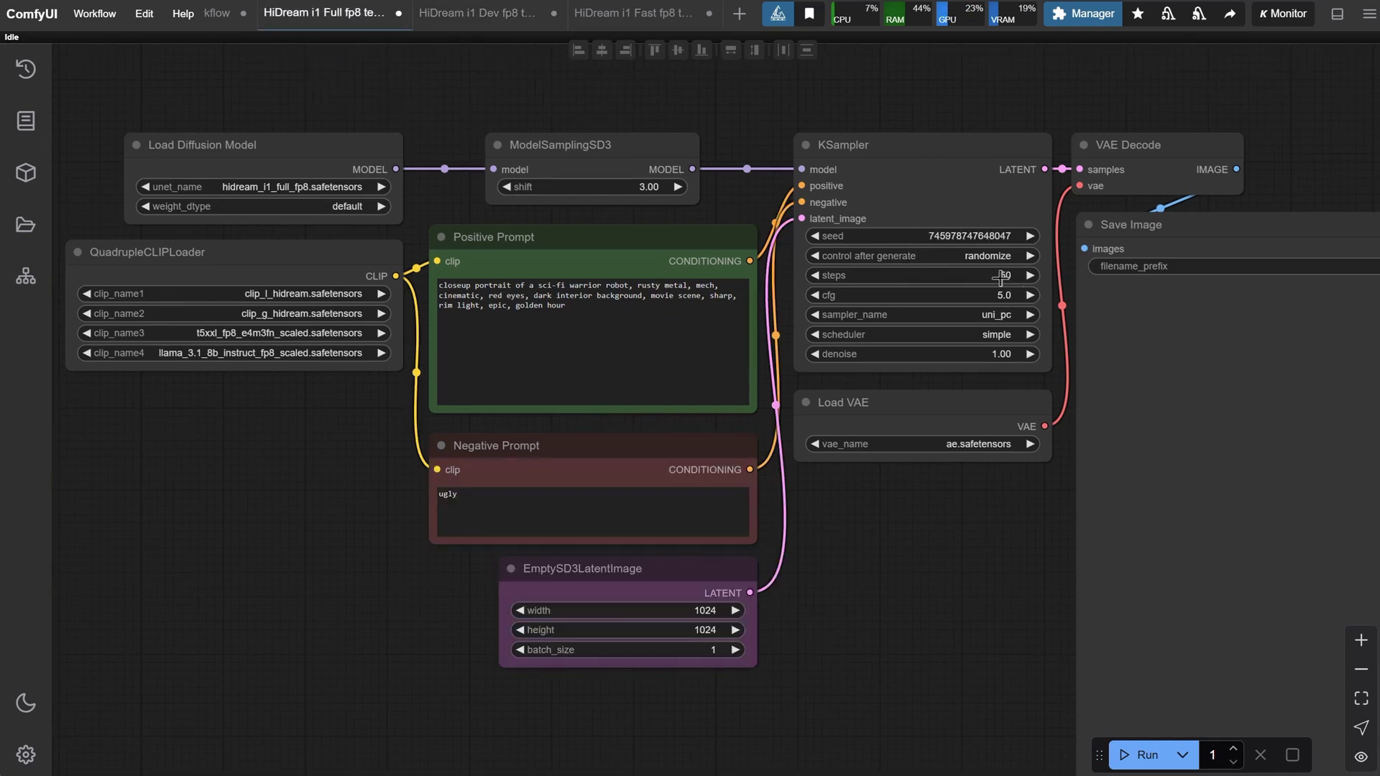
key("alt+bracketright")
key("alt+bracketright")
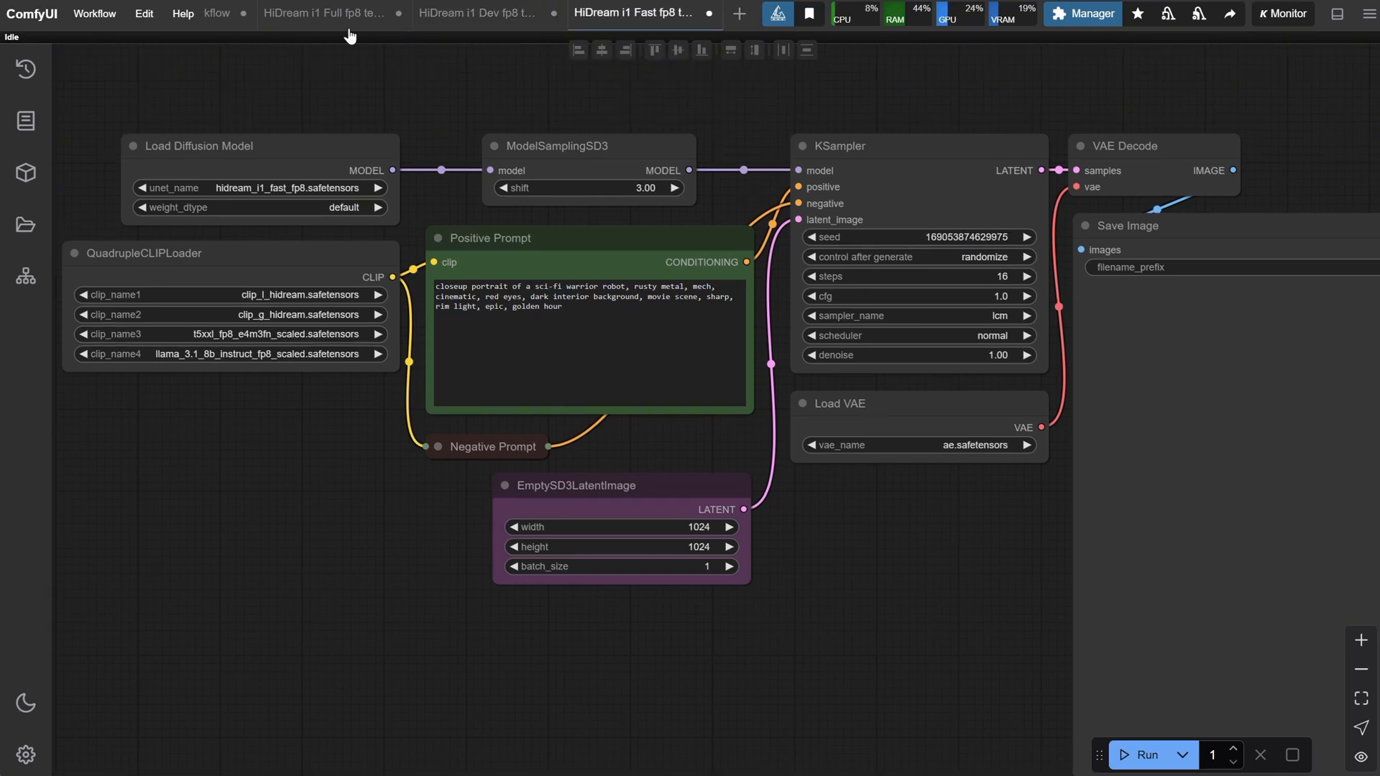
left_click(327, 15)
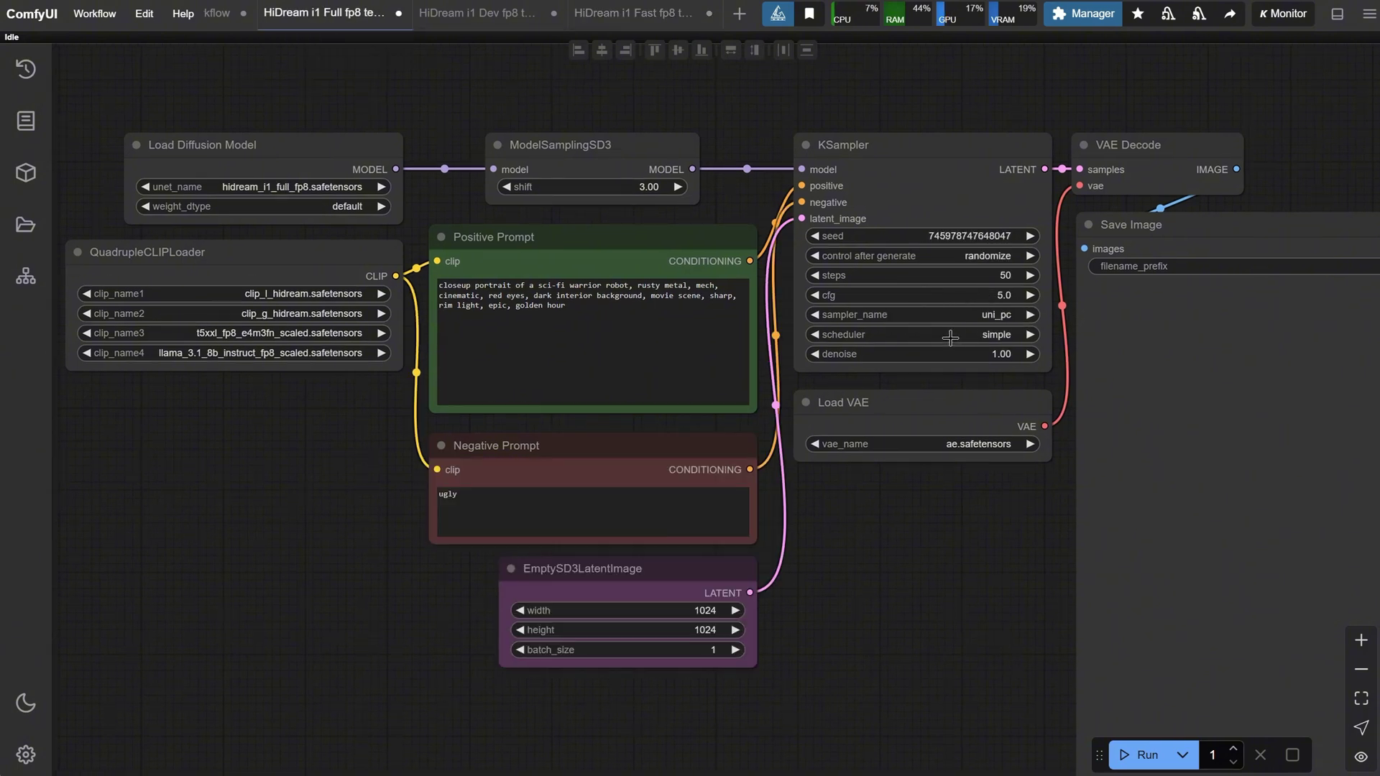
Recheck the Dev and Fast fp8 tabs, then bring up the Full Q8 GGUF workflow
left_click(461, 14)
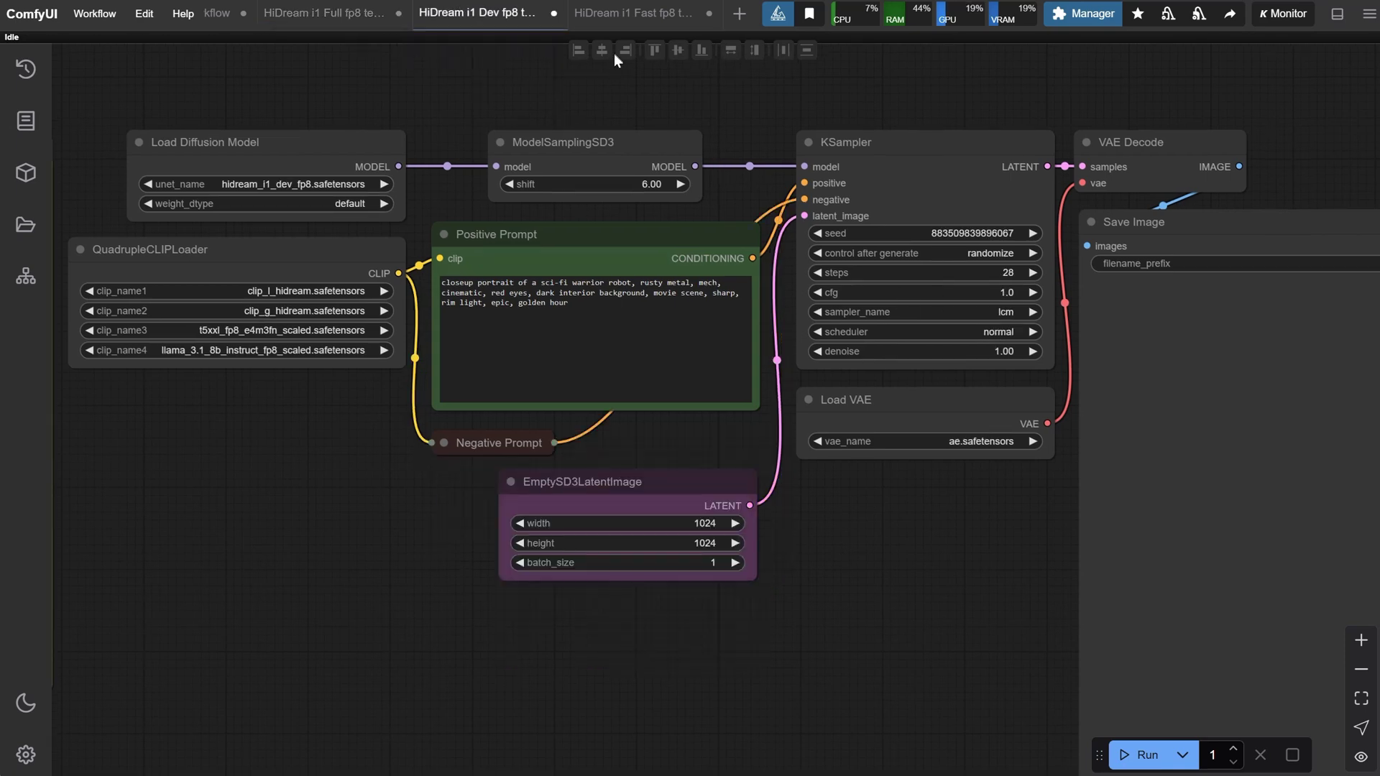
left_click(630, 14)
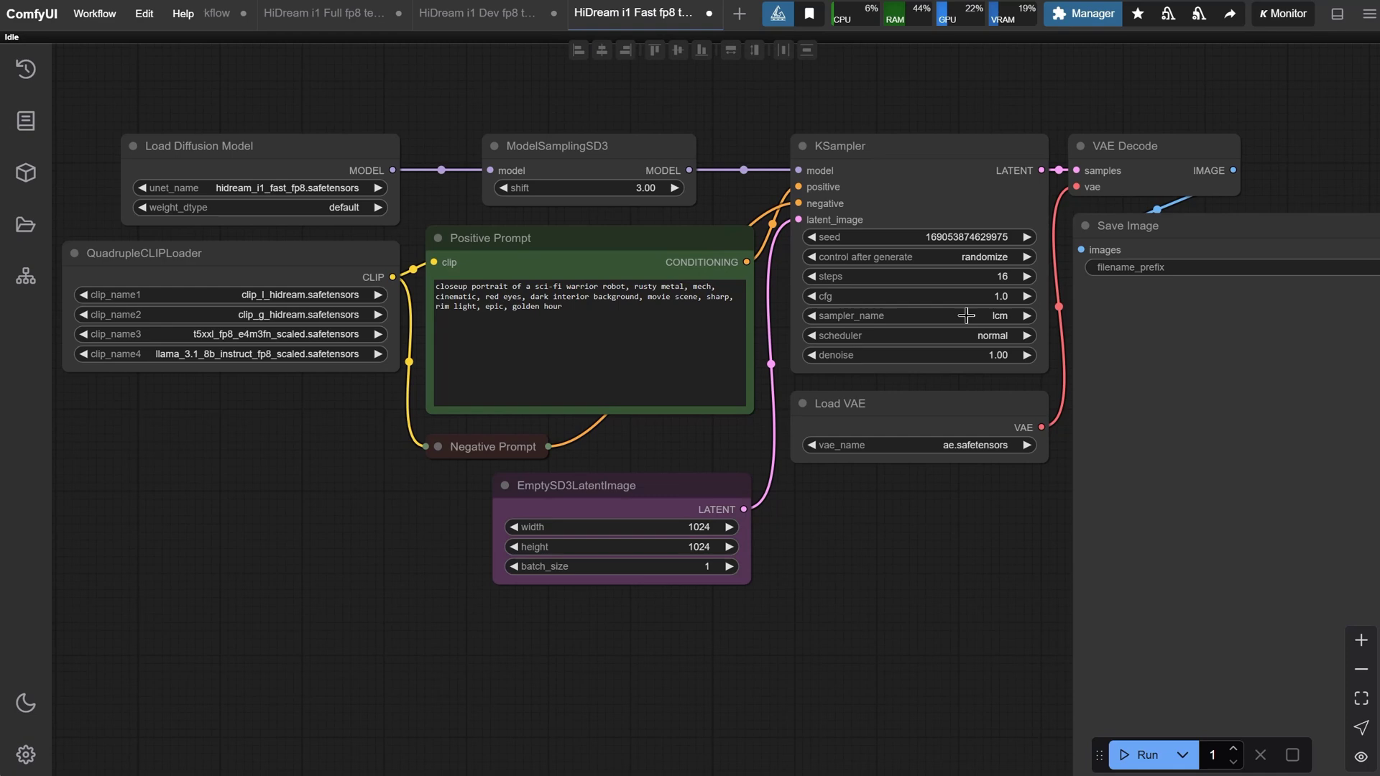
left_click(321, 16)
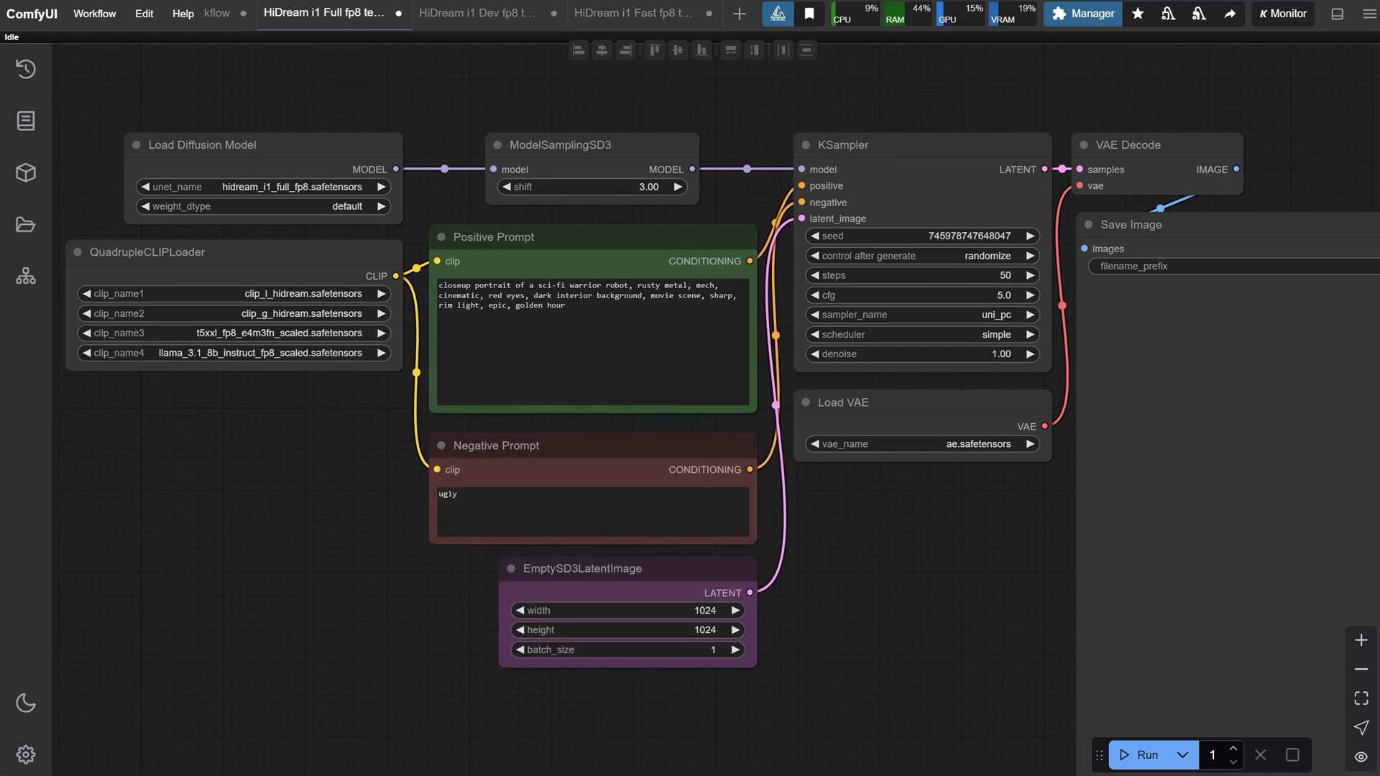
left_click(264, 156)
left_click(477, 13)
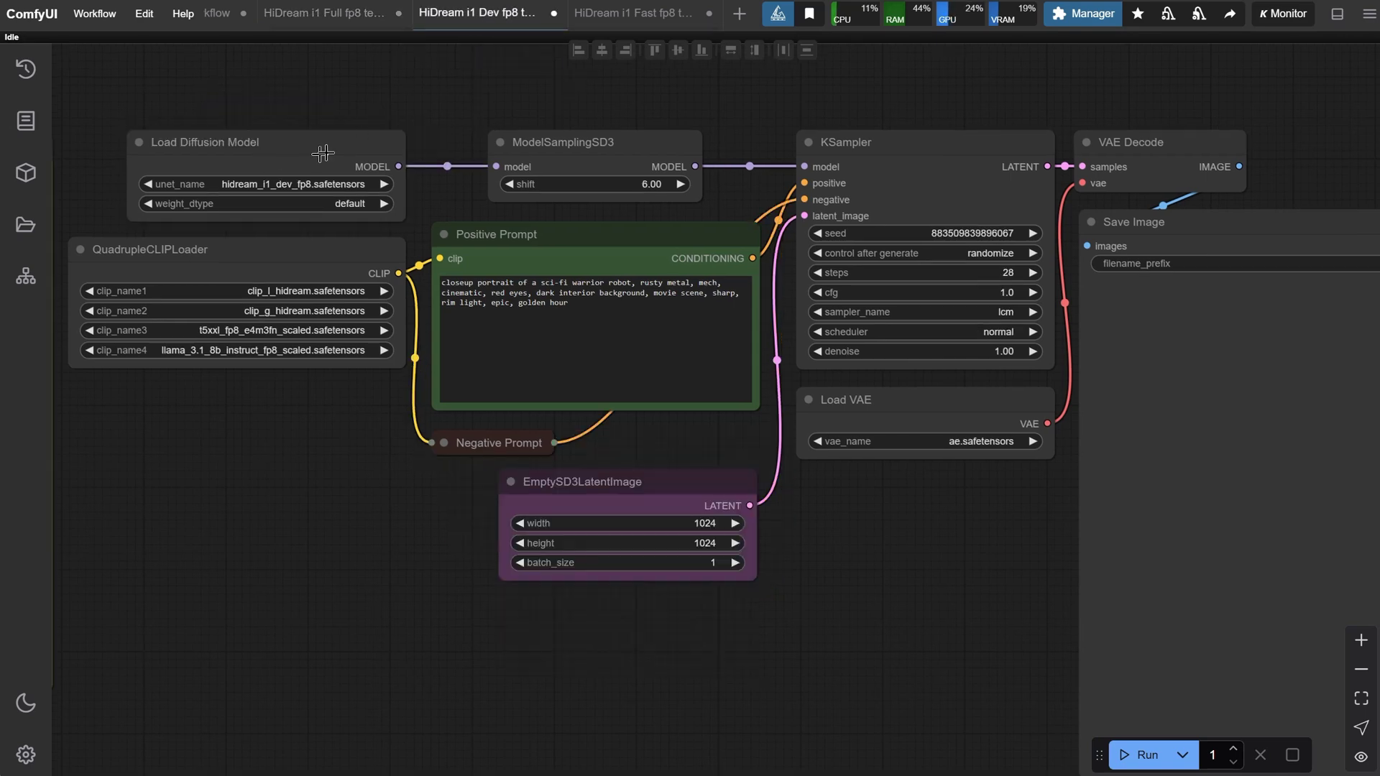
left_click(618, 13)
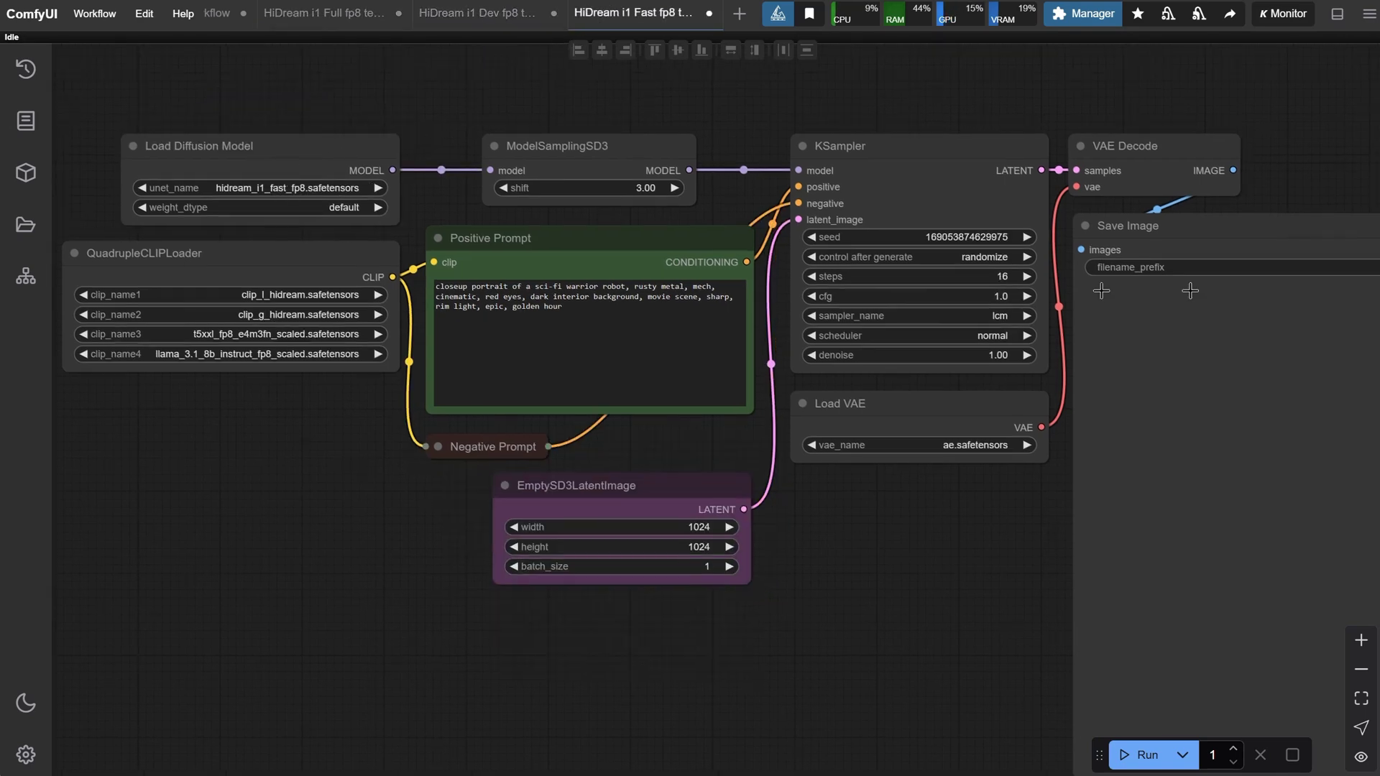
scroll(618, 13, "down", 1)
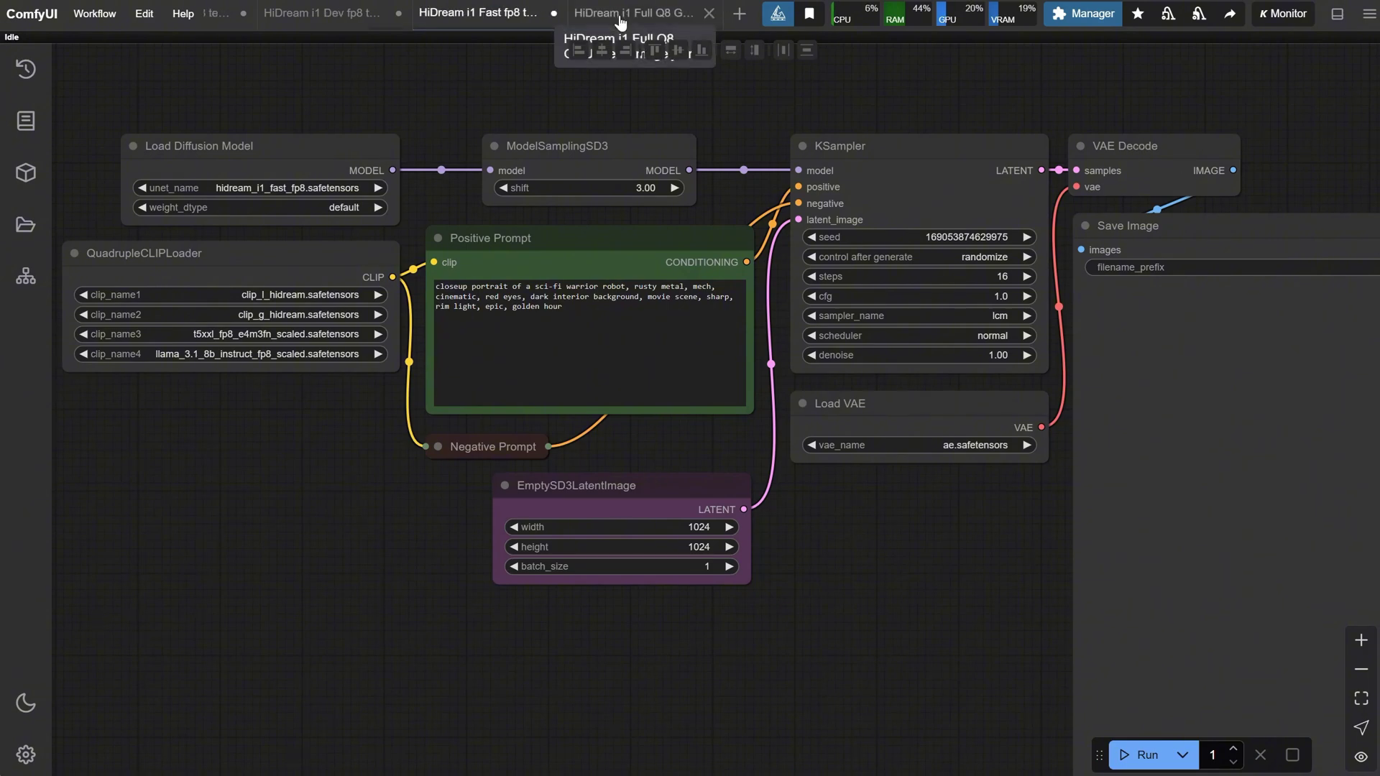
left_click(616, 13)
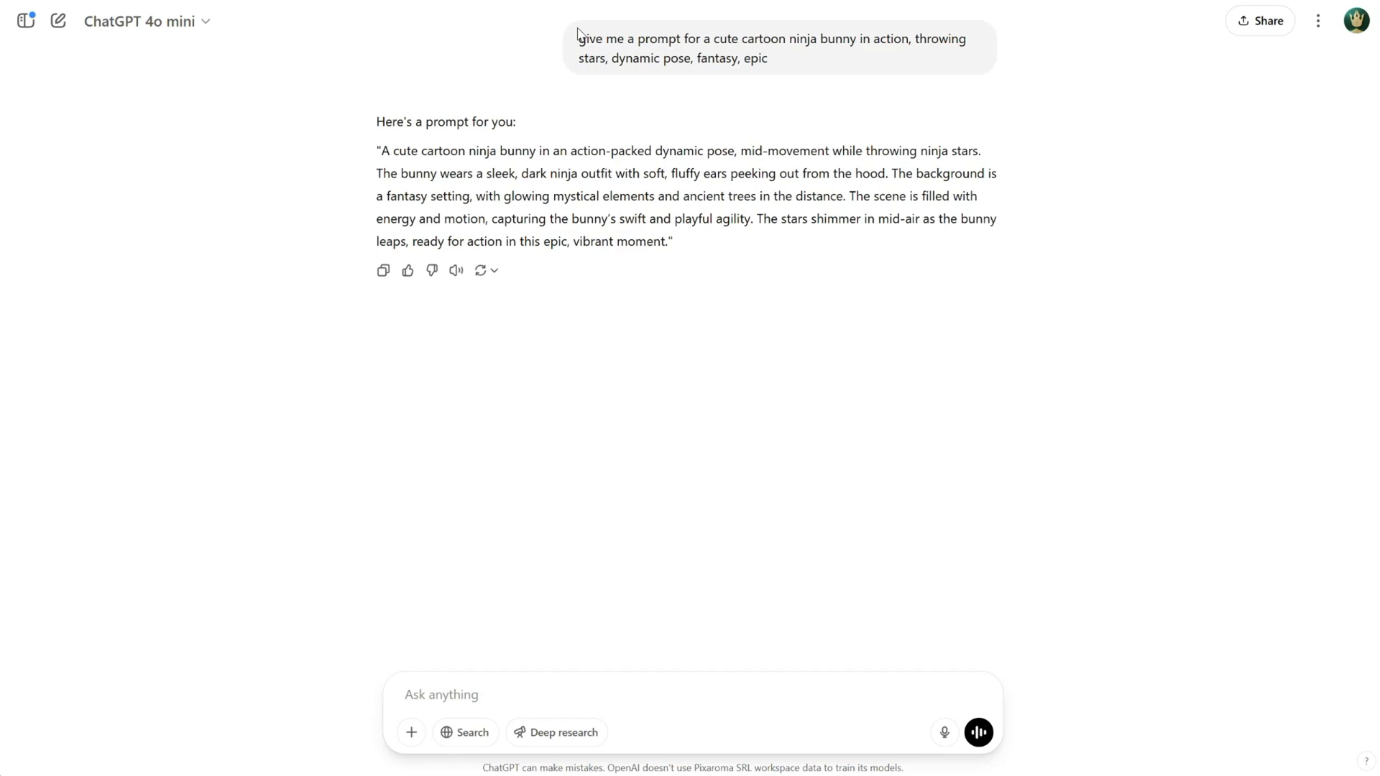
left_click_drag(577, 33, 727, 32)
Copy the cute cartoon ninja bunny prompt paragraph from ChatGPT's response
left_click(726, 32)
left_click_drag(378, 151, 661, 237)
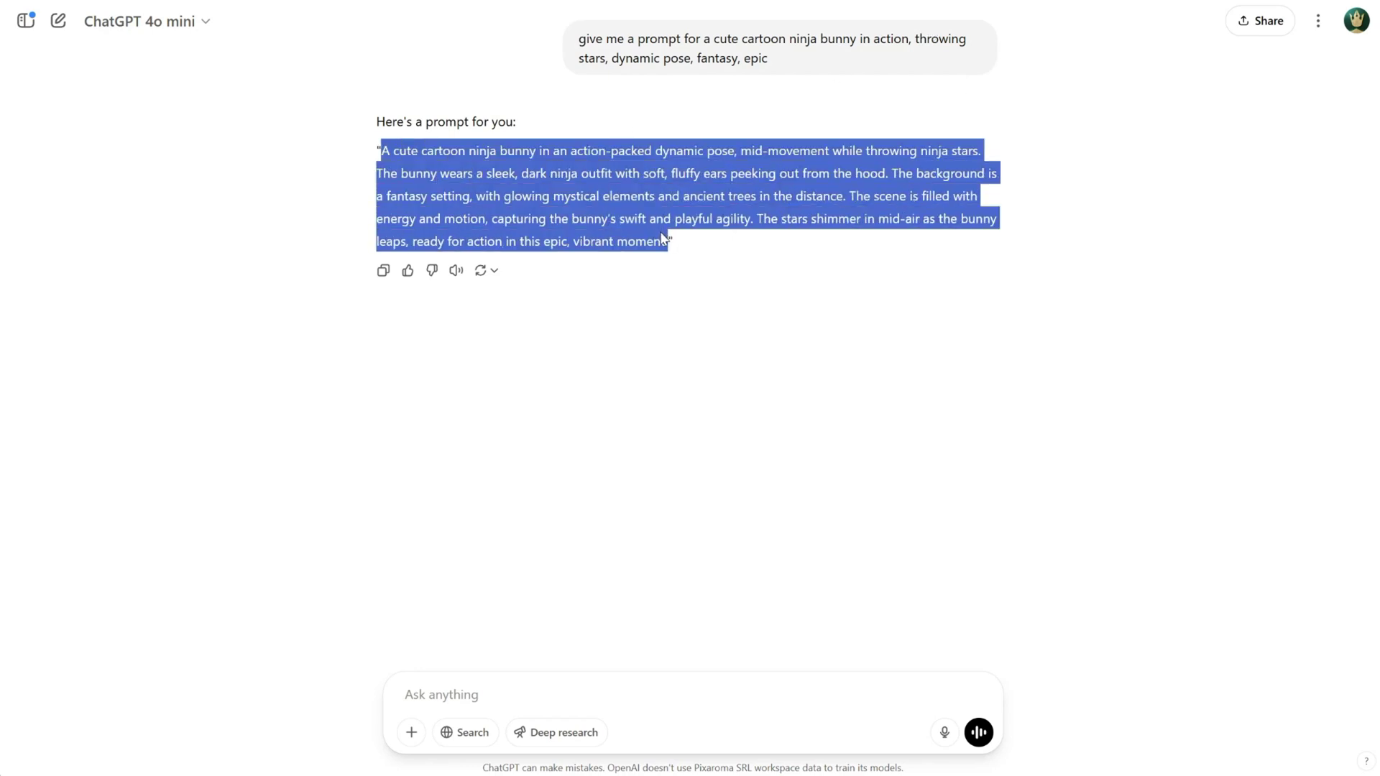
right_click(626, 194)
left_click(670, 214)
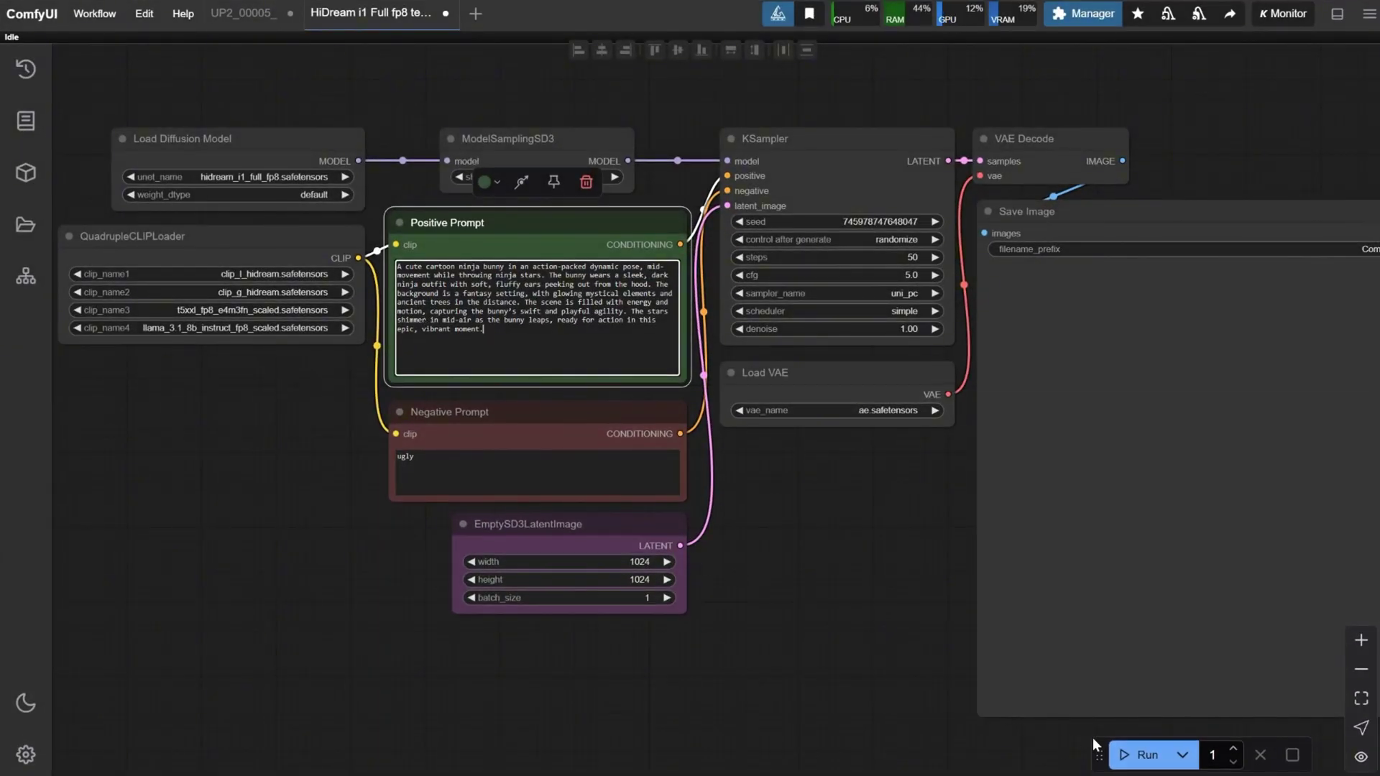
left_click(630, 563)
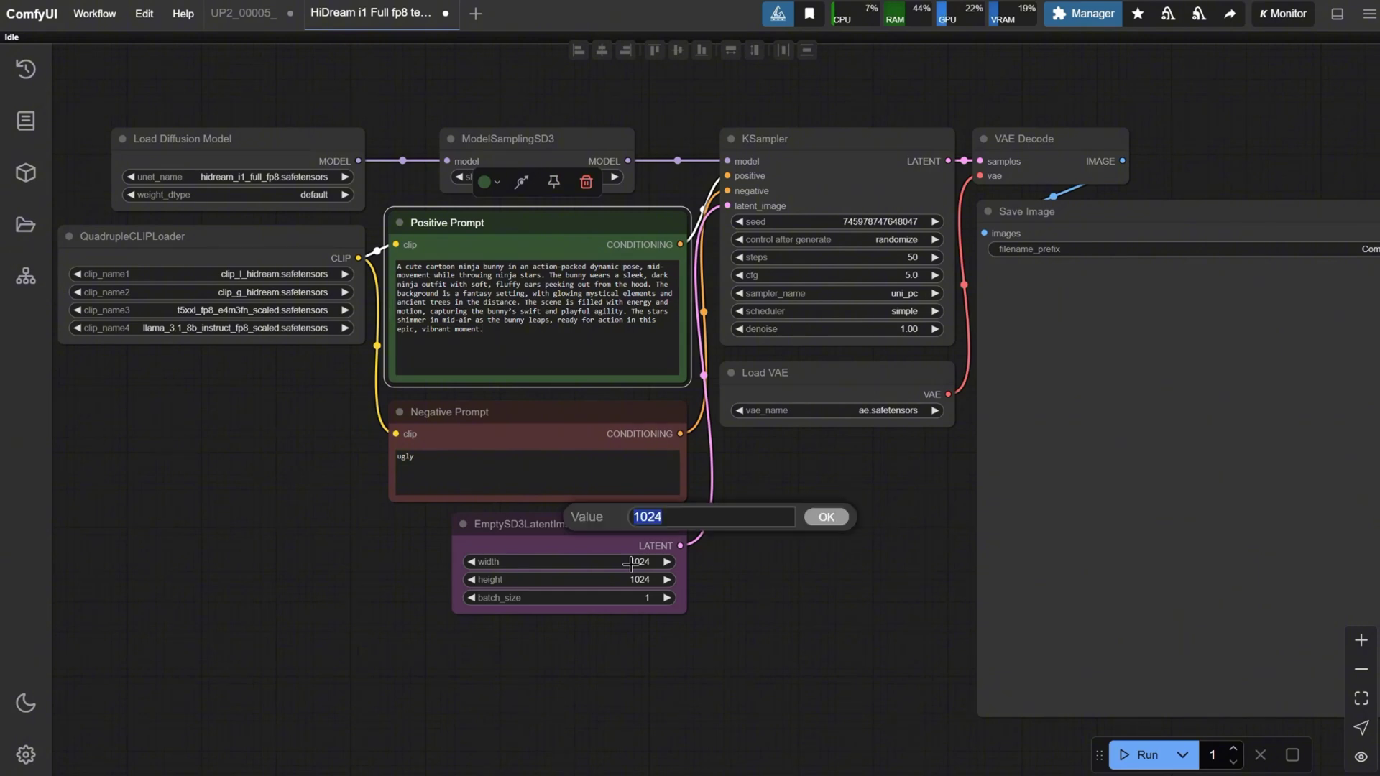
left_click(825, 519)
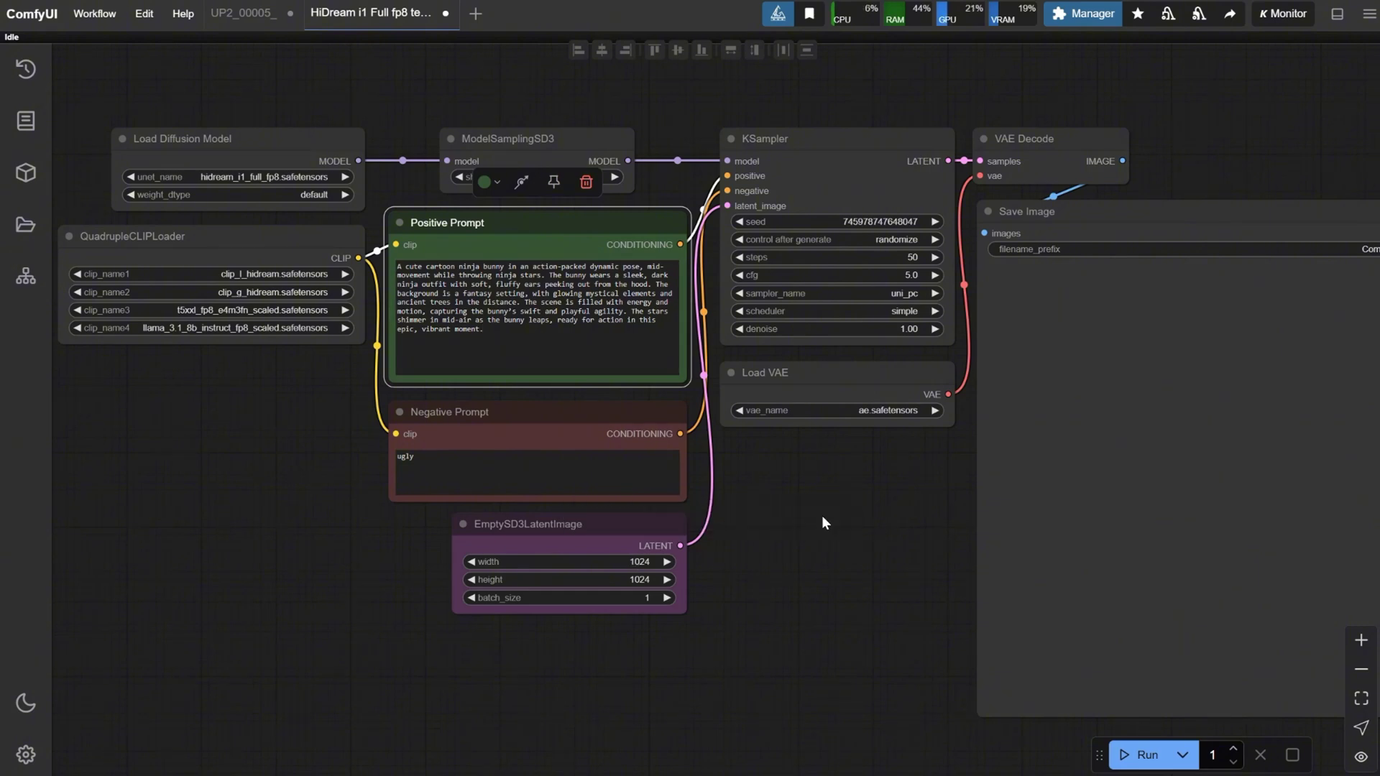
left_click(630, 563)
type("1600")
key("Return")
left_click(634, 580)
type("1600")
key("Return")
left_click(1143, 755)
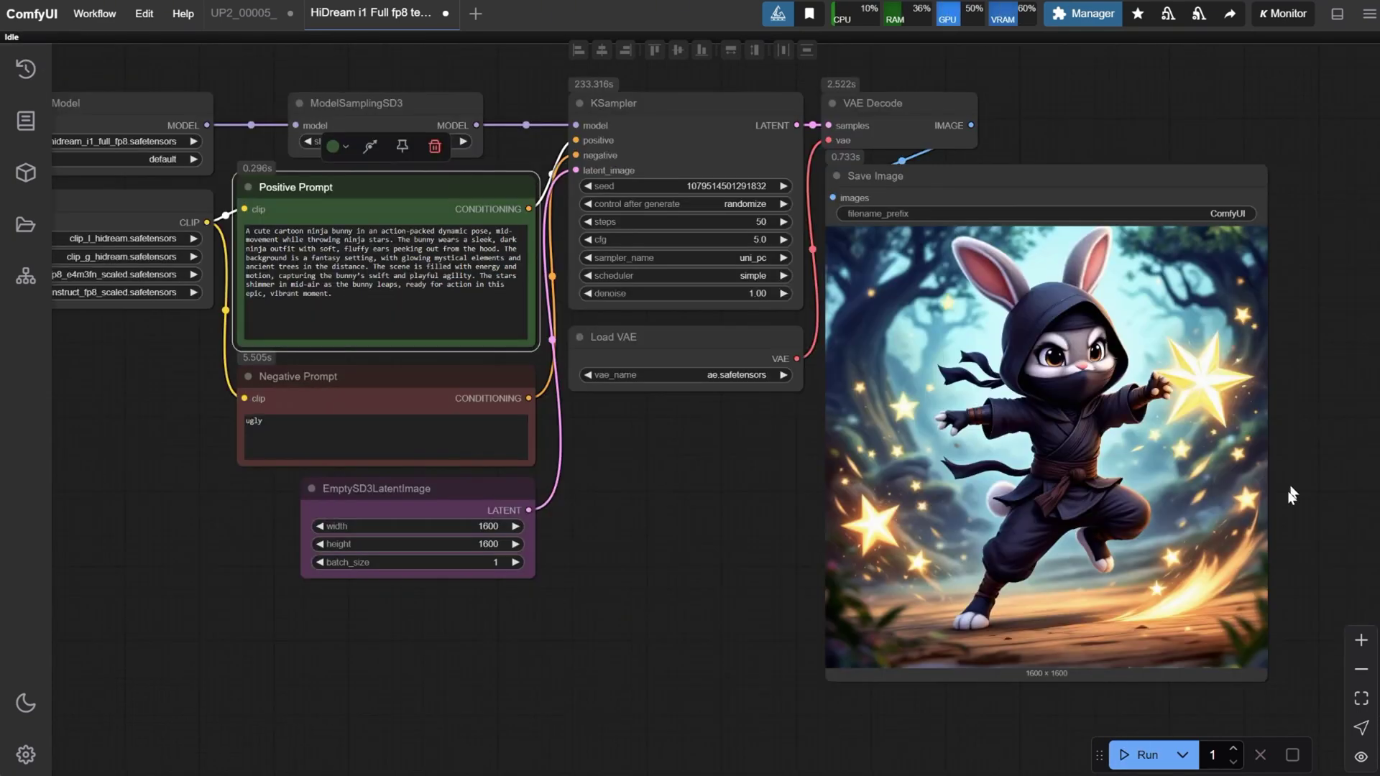
scroll(1292, 496, "up", 10)
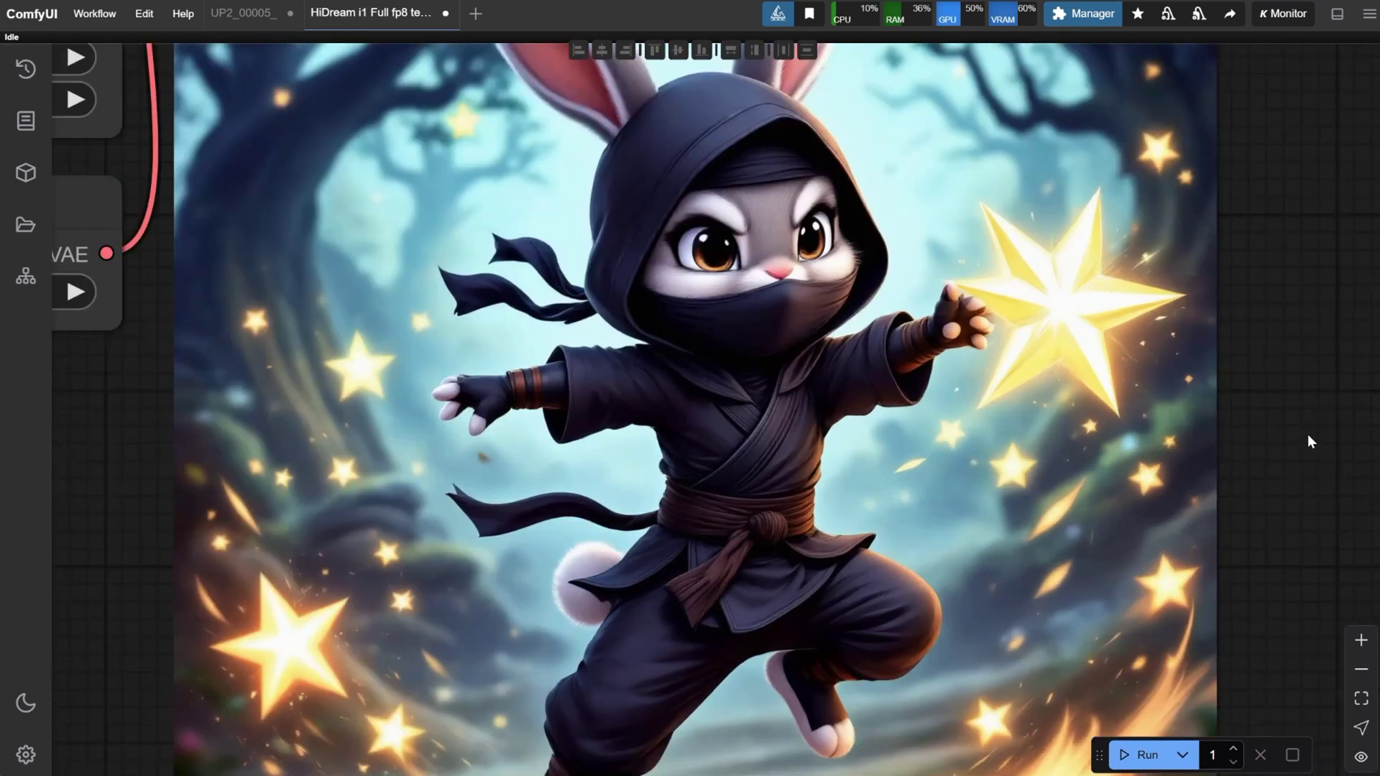
scroll(726, 279, "up", 2)
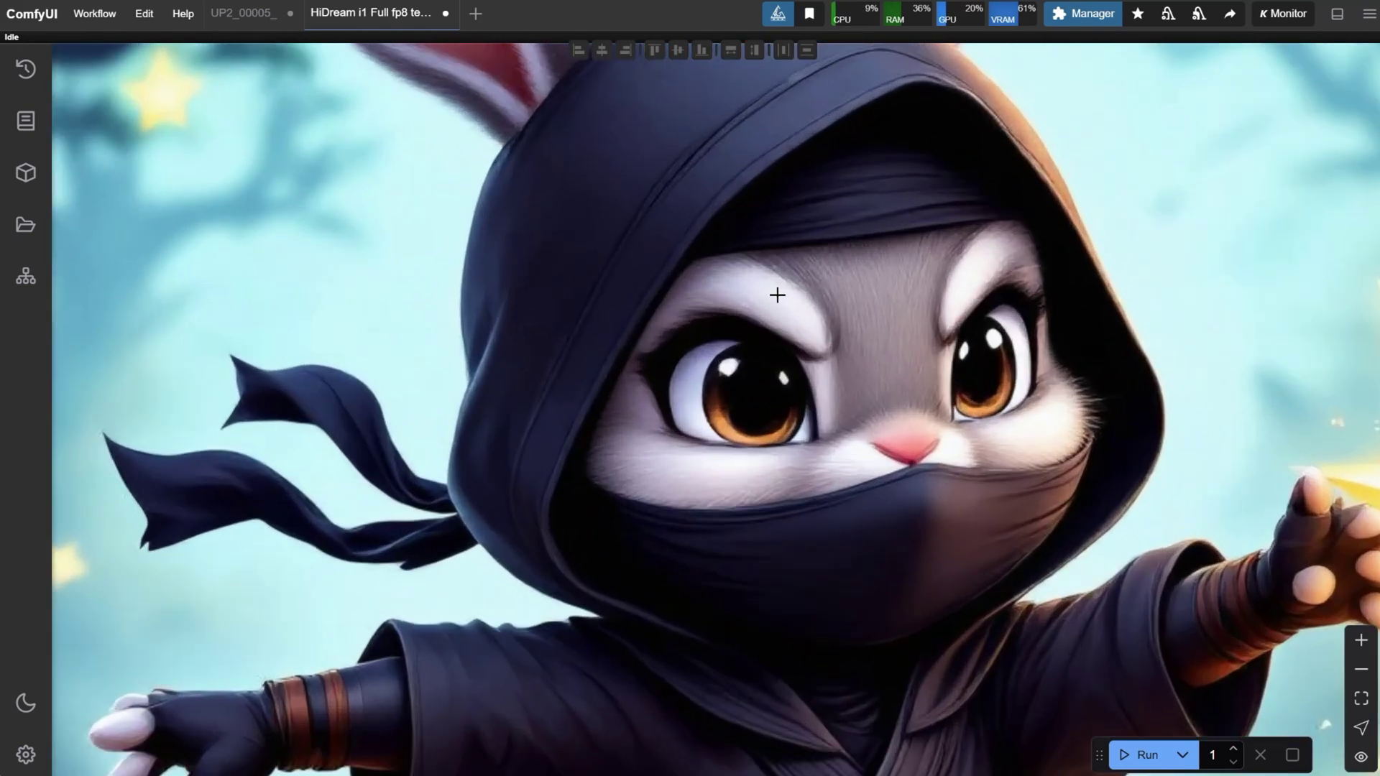
scroll(778, 294, "down", 5)
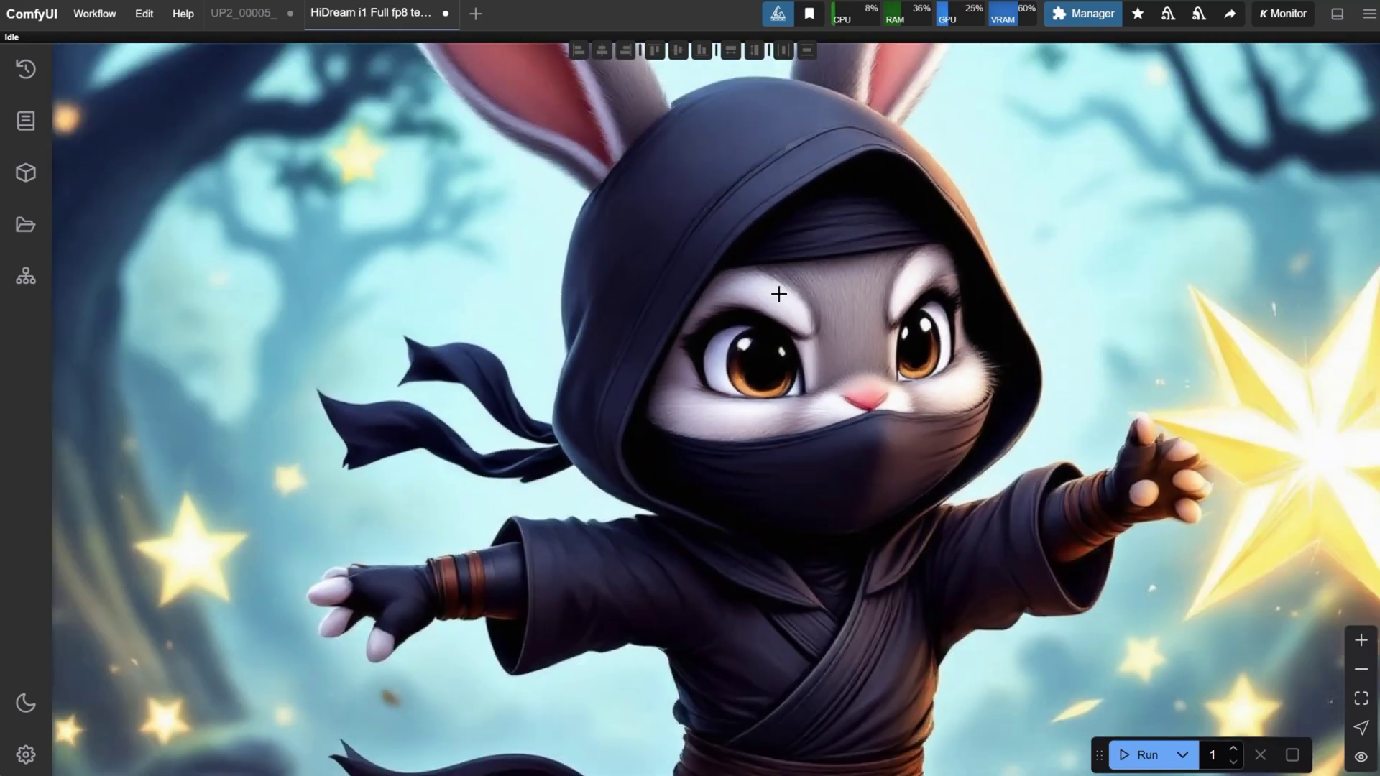
scroll(827, 317, "down", 1)
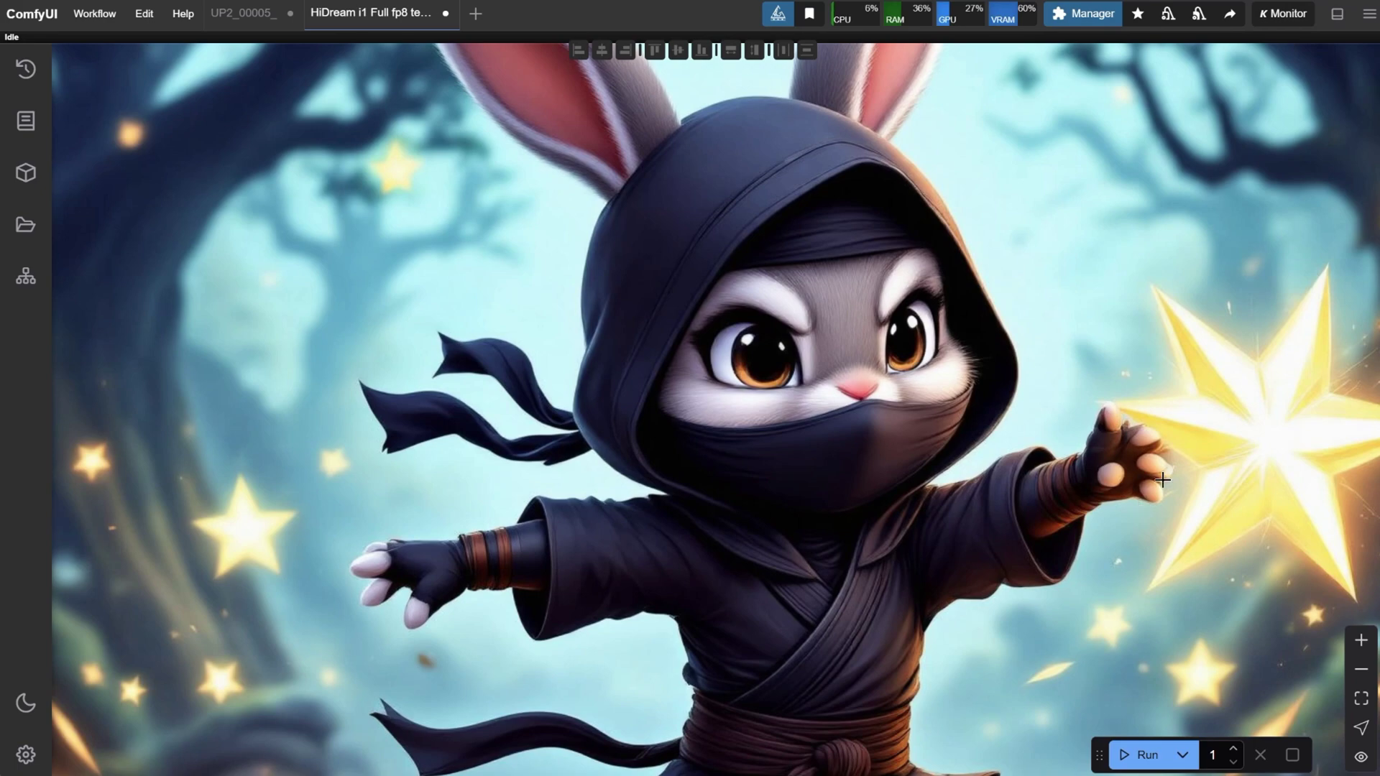
scroll(1122, 446, "down", 1)
scroll(1122, 446, "down", 1)
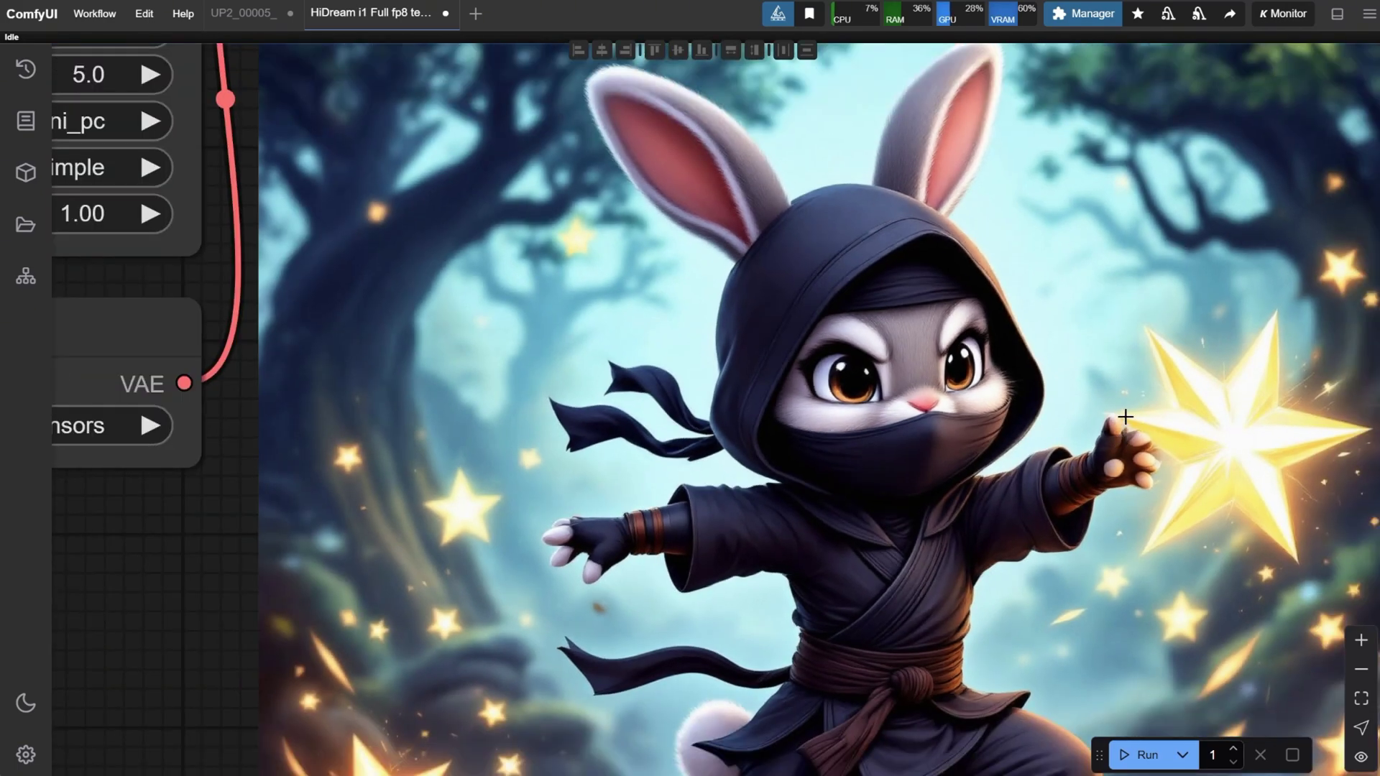
scroll(1161, 444, "down", 2)
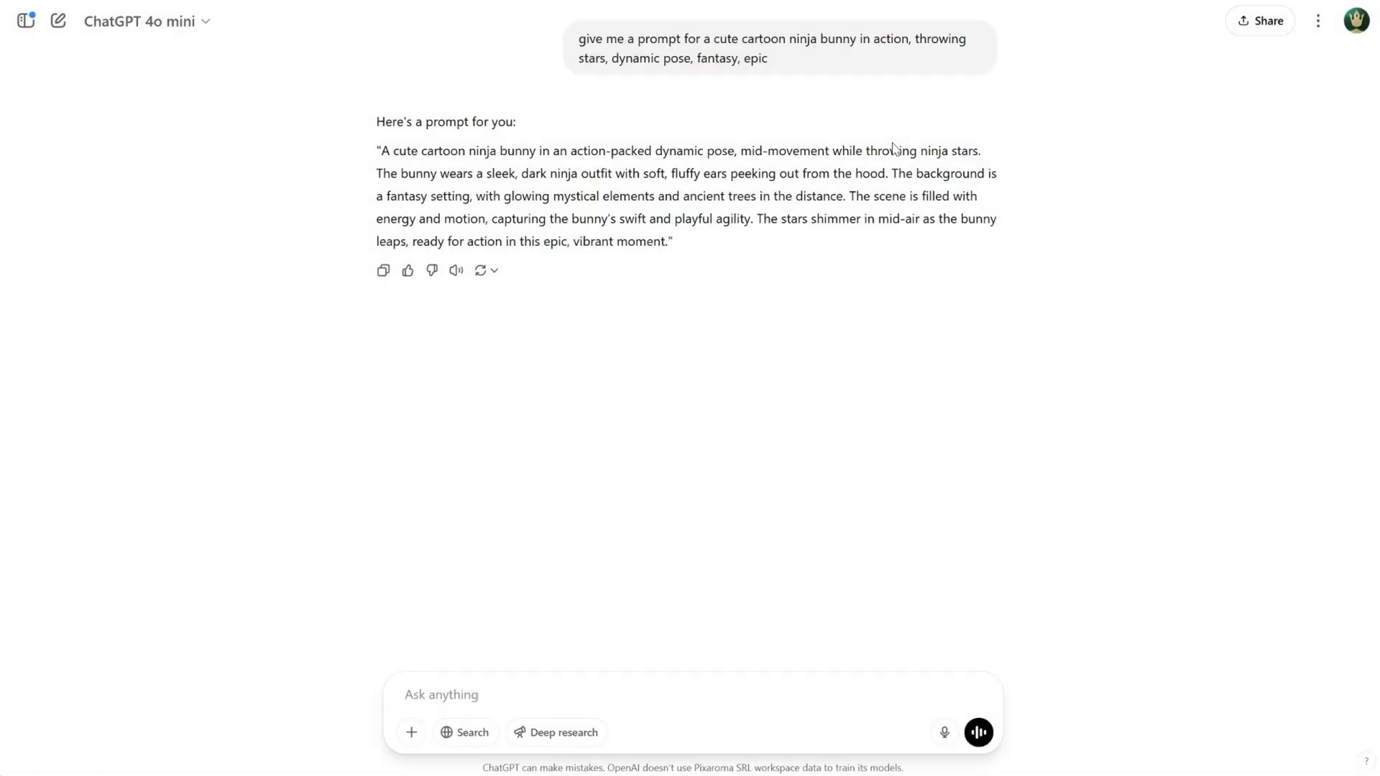
Ask ChatGPT to replace the stars with shuriken and paste the revised prompt into Positive Prompt
double_click(944, 153)
left_click_drag(944, 153, 979, 150)
left_click(983, 159)
type("replace star ")
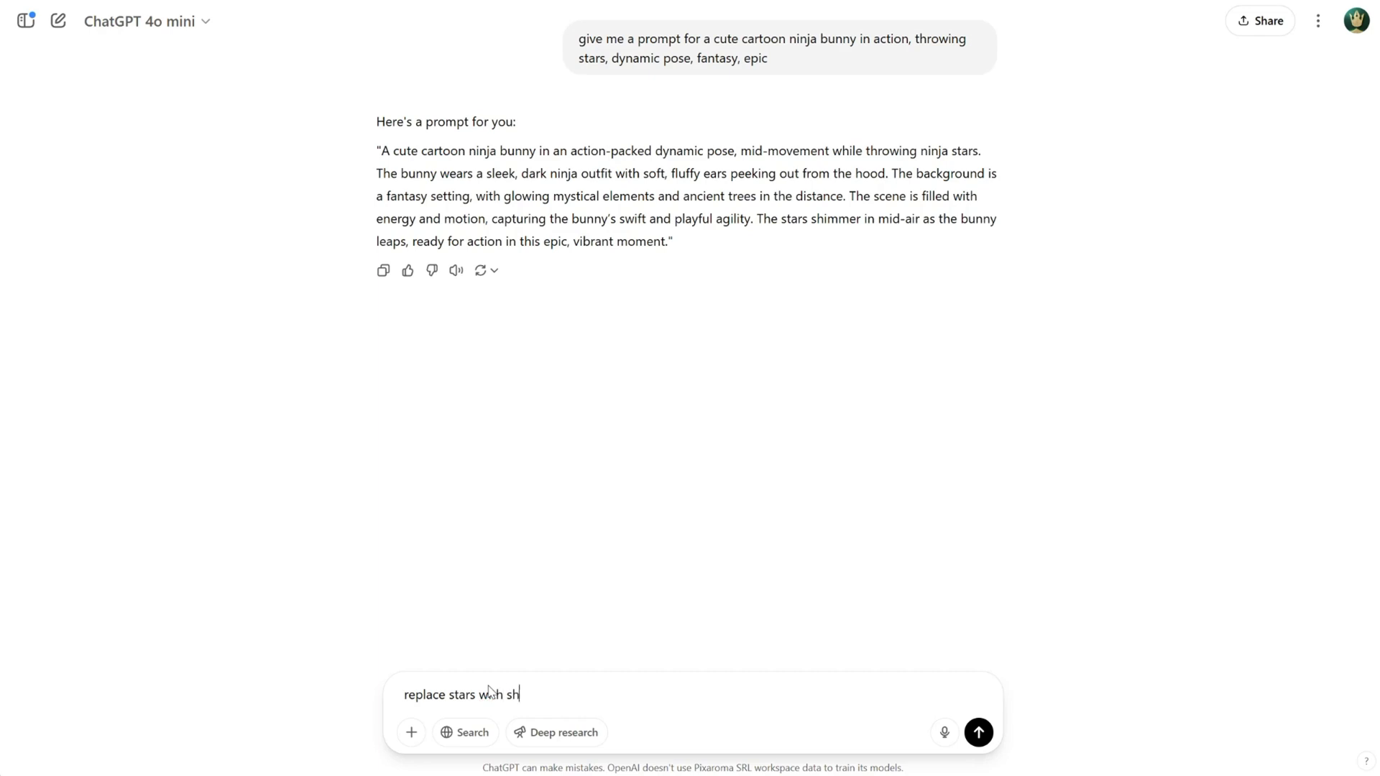
type(" with shuriken or how are called")
key("Return")
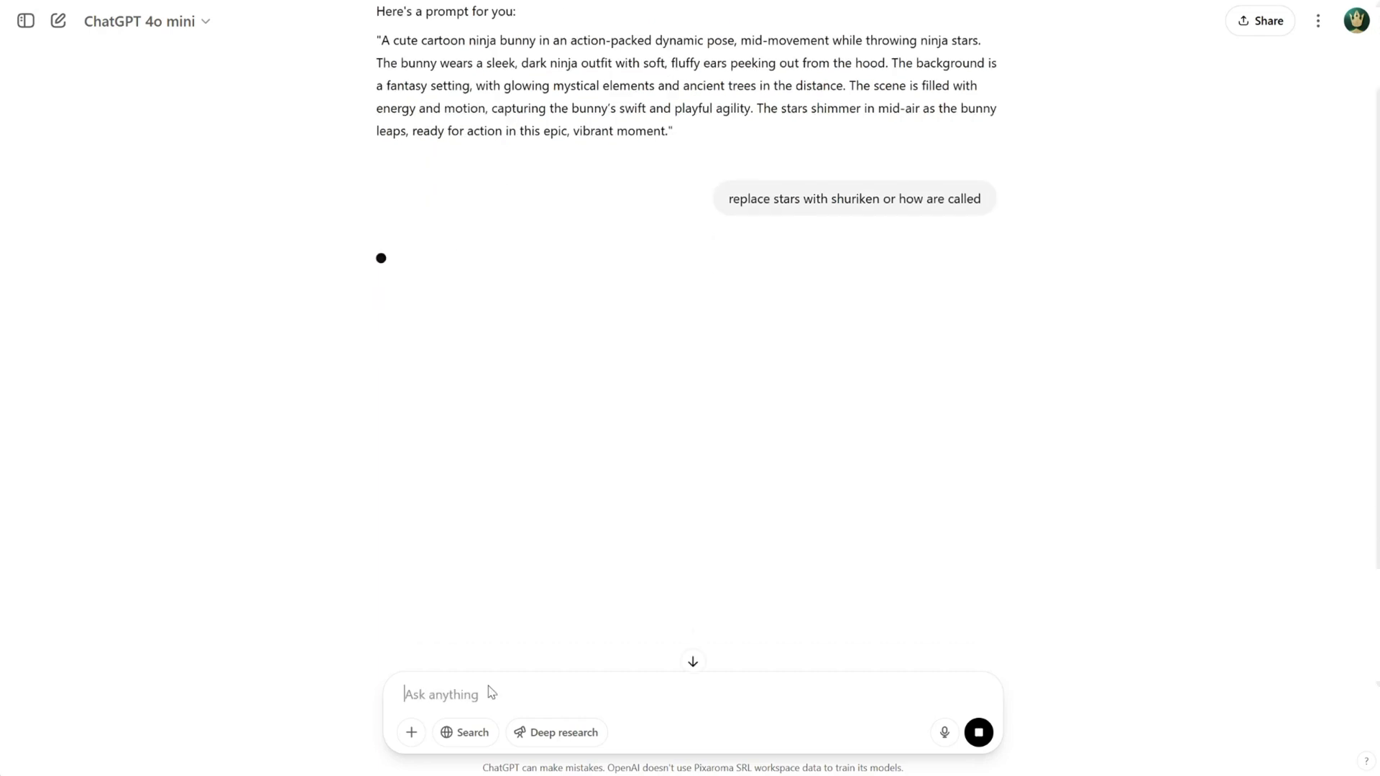
triple_click(847, 170)
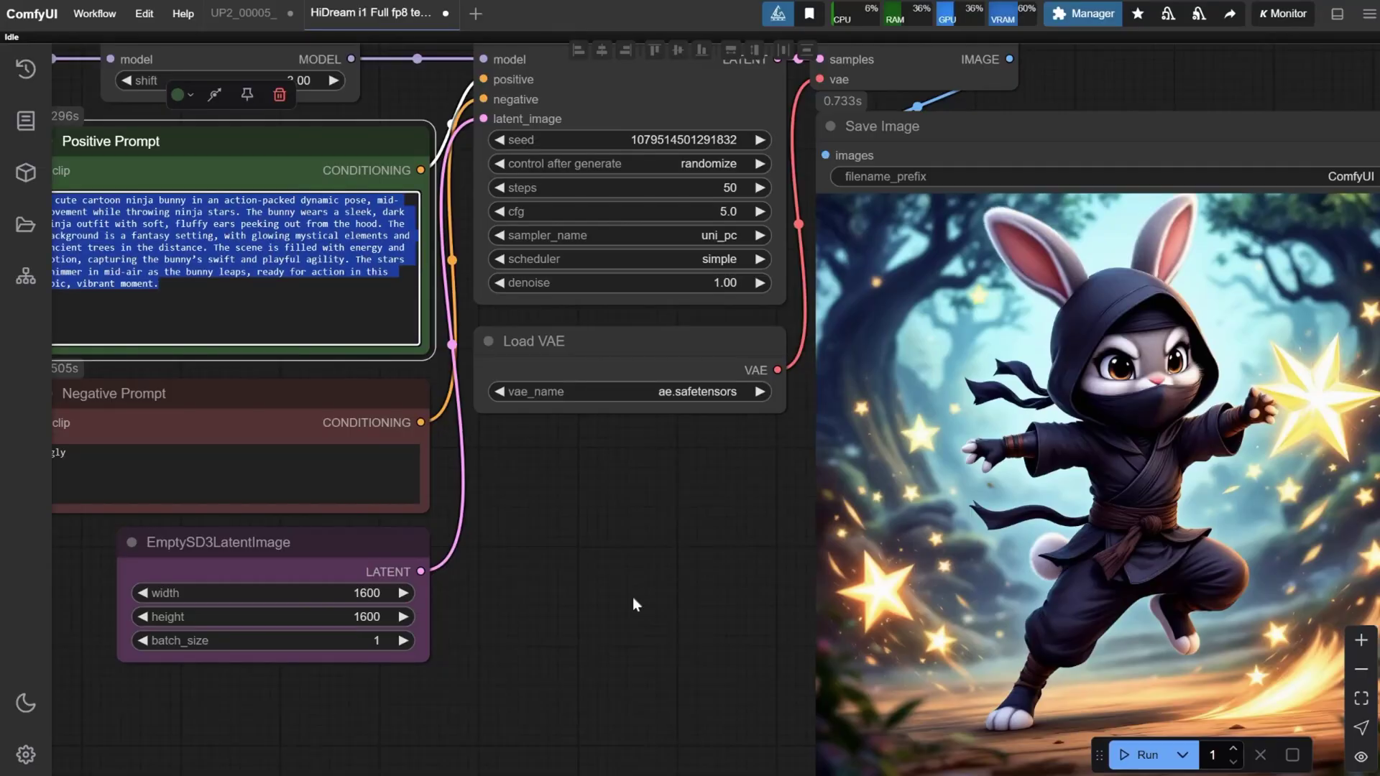
type("A cute cartoon ninja bunny in an action-packed dynamic pose, mid-movement while throwing shuriken. The bunny wears a sleek, dark ninja outfit with soft, fluffy ears peeking out from the hood. The background is a fantasy setting, with glowing mystical elements and ancient trees in the distance. The scene is filled with energy and motion, capturing the bunny’s swift and playful agility. The shuriken spin through the air as the bunny leaps, ready for action in this epic, vibrant moment.")
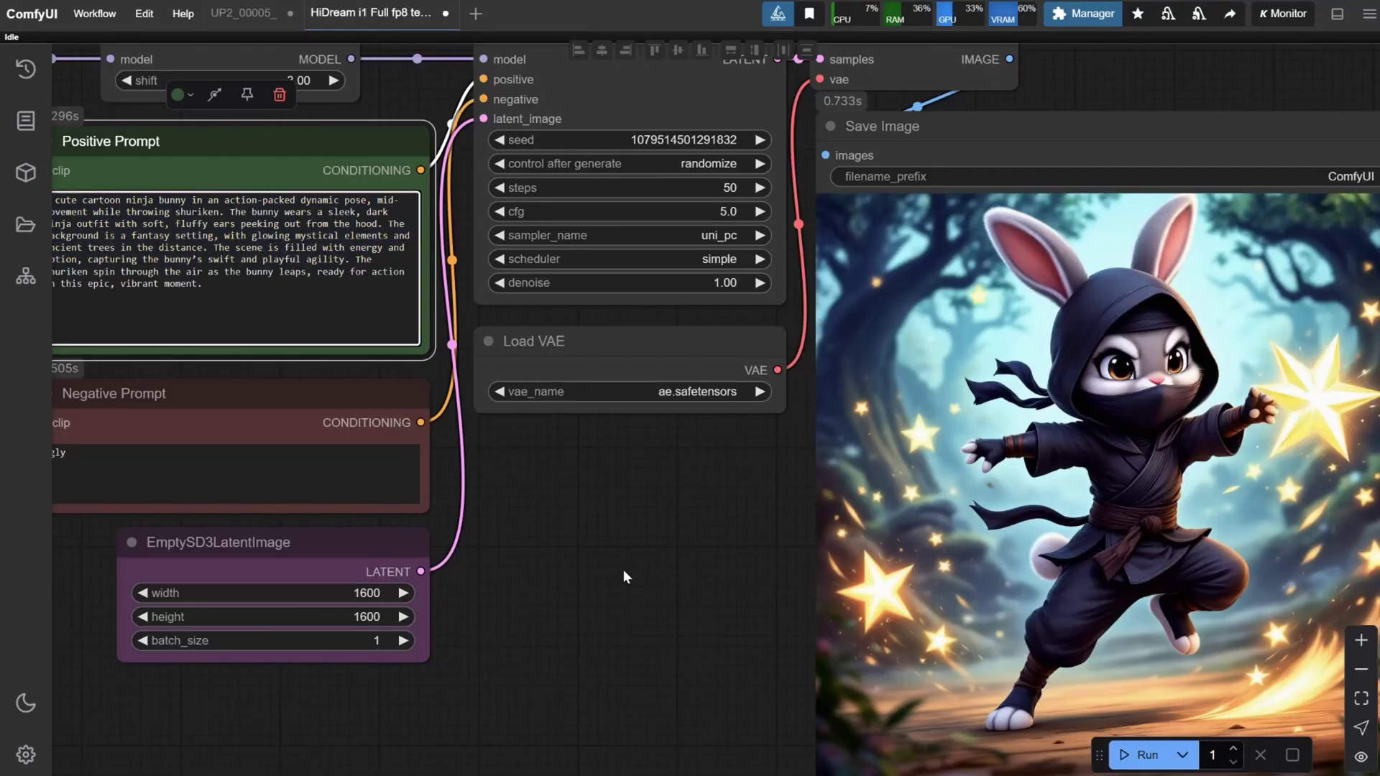
Set the EmptySD3LatentImage width and height to 1024
scroll(623, 569, "left", 3)
left_click(338, 609)
type("1024")
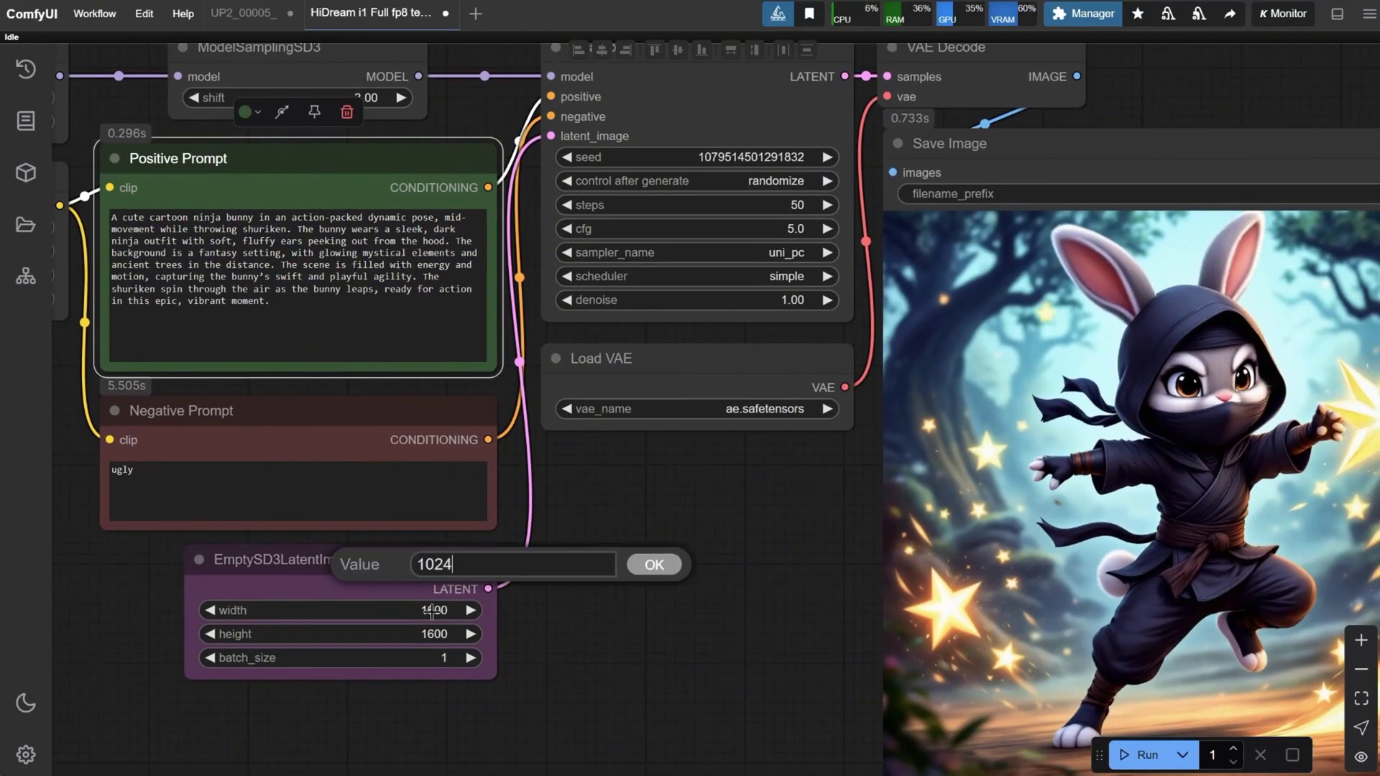
key("Return")
left_click(338, 634)
type("1024")
key("Return")
Run the workflow to render the ninja bunny throwing a shuriken
left_click(1125, 758)
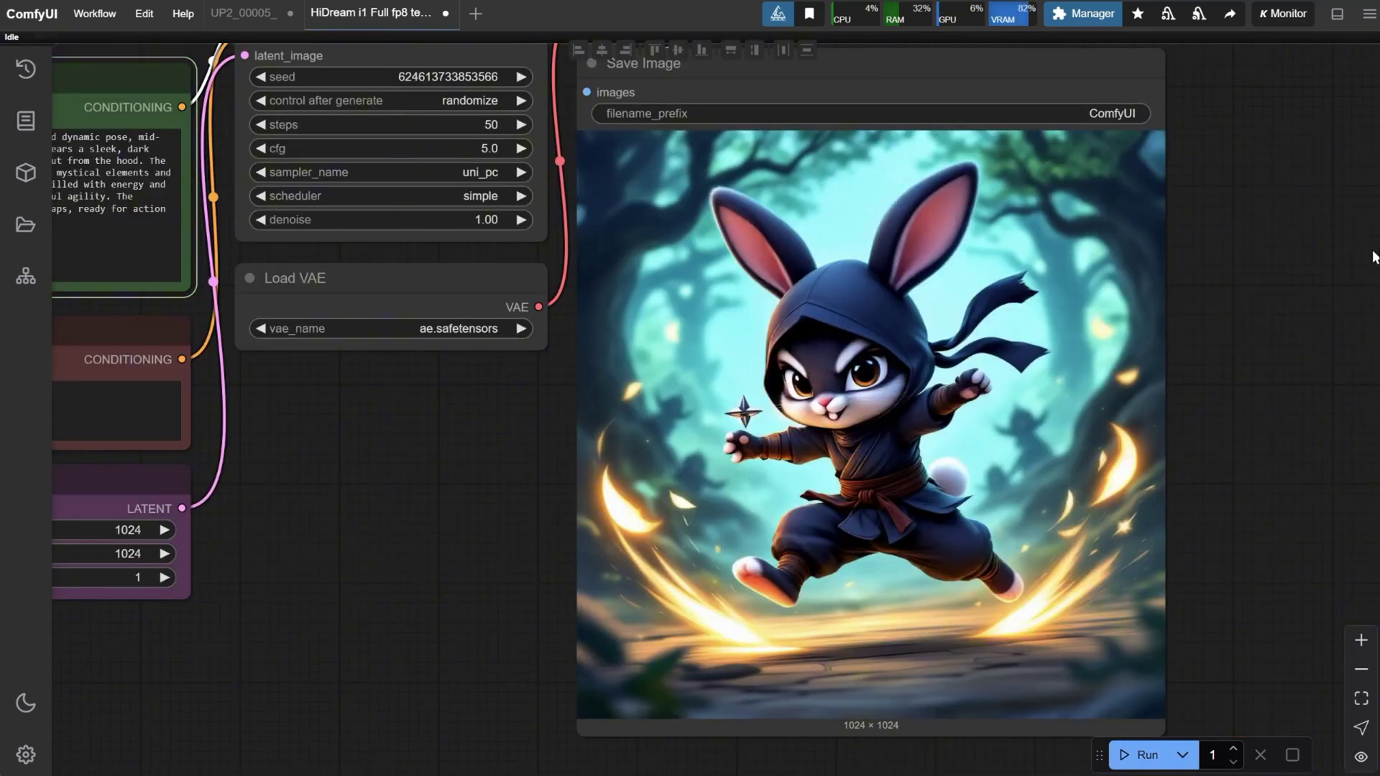
scroll(831, 389, "up", 3)
scroll(828, 385, "down", 1)
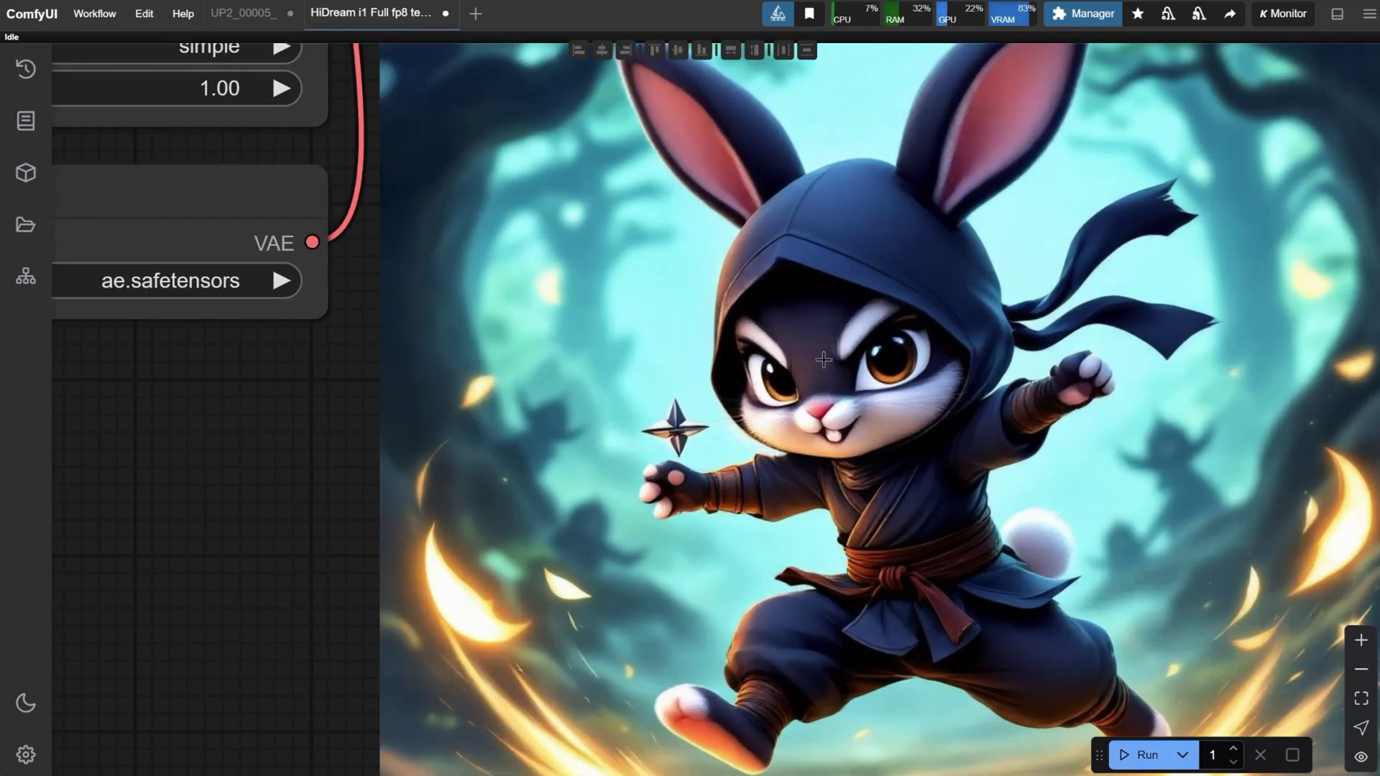
scroll(820, 352, "down", 2)
scroll(809, 285, "down", 1)
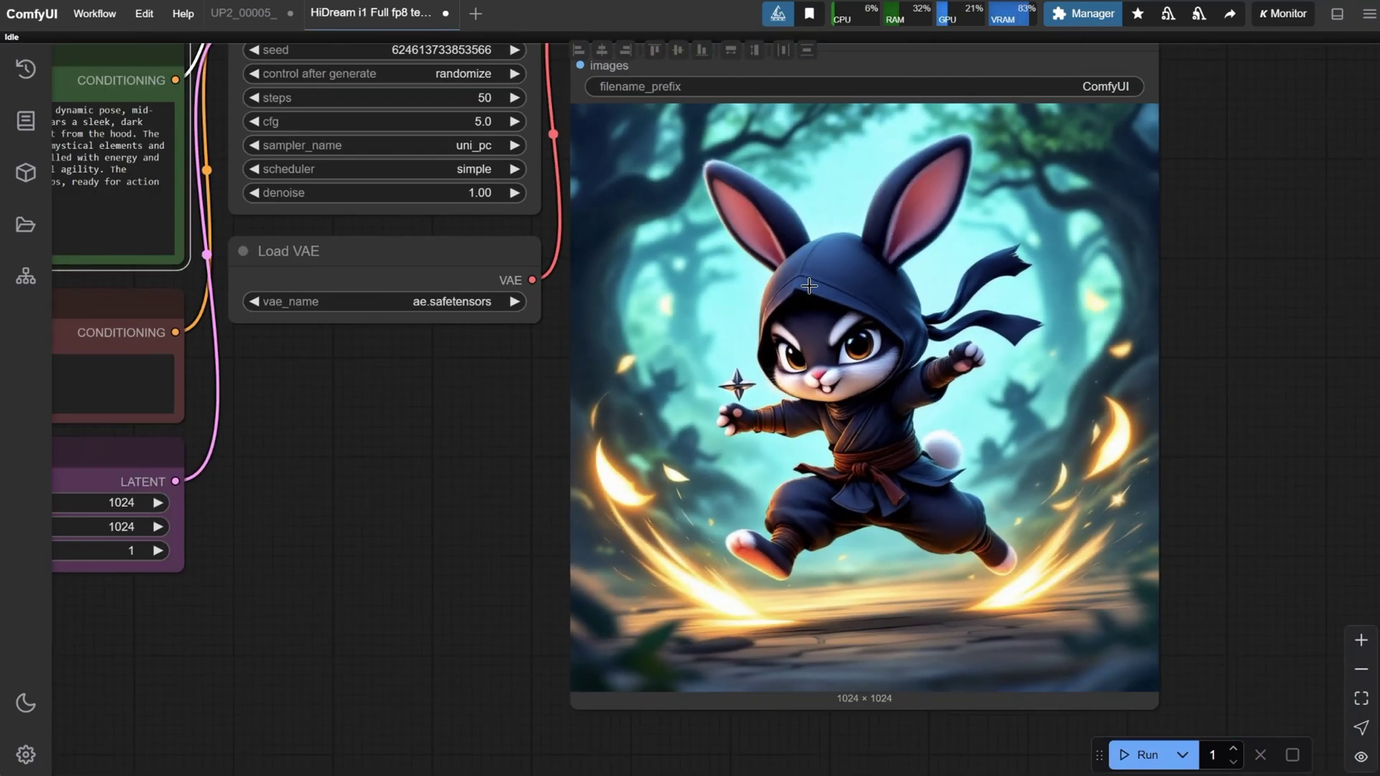
scroll(809, 285, "up", 4)
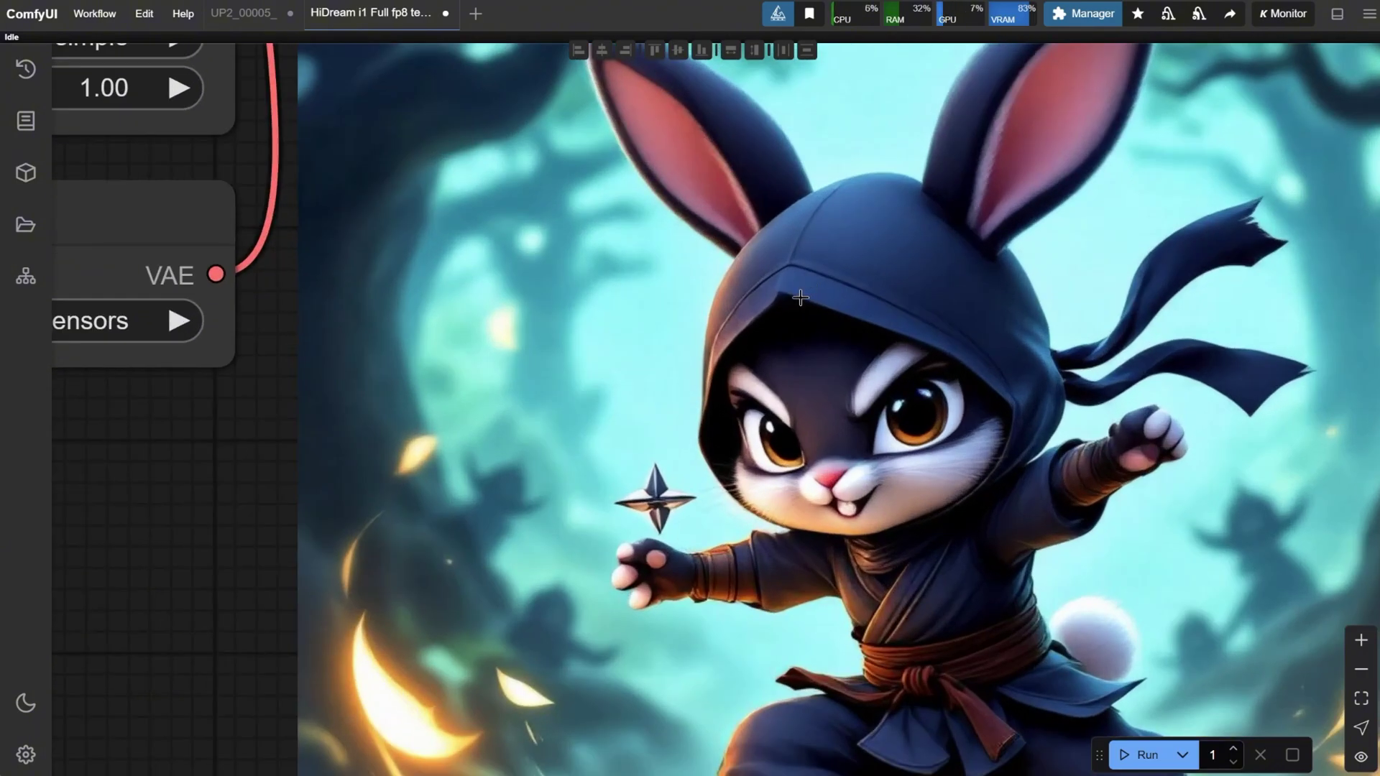
scroll(802, 298, "down", 3)
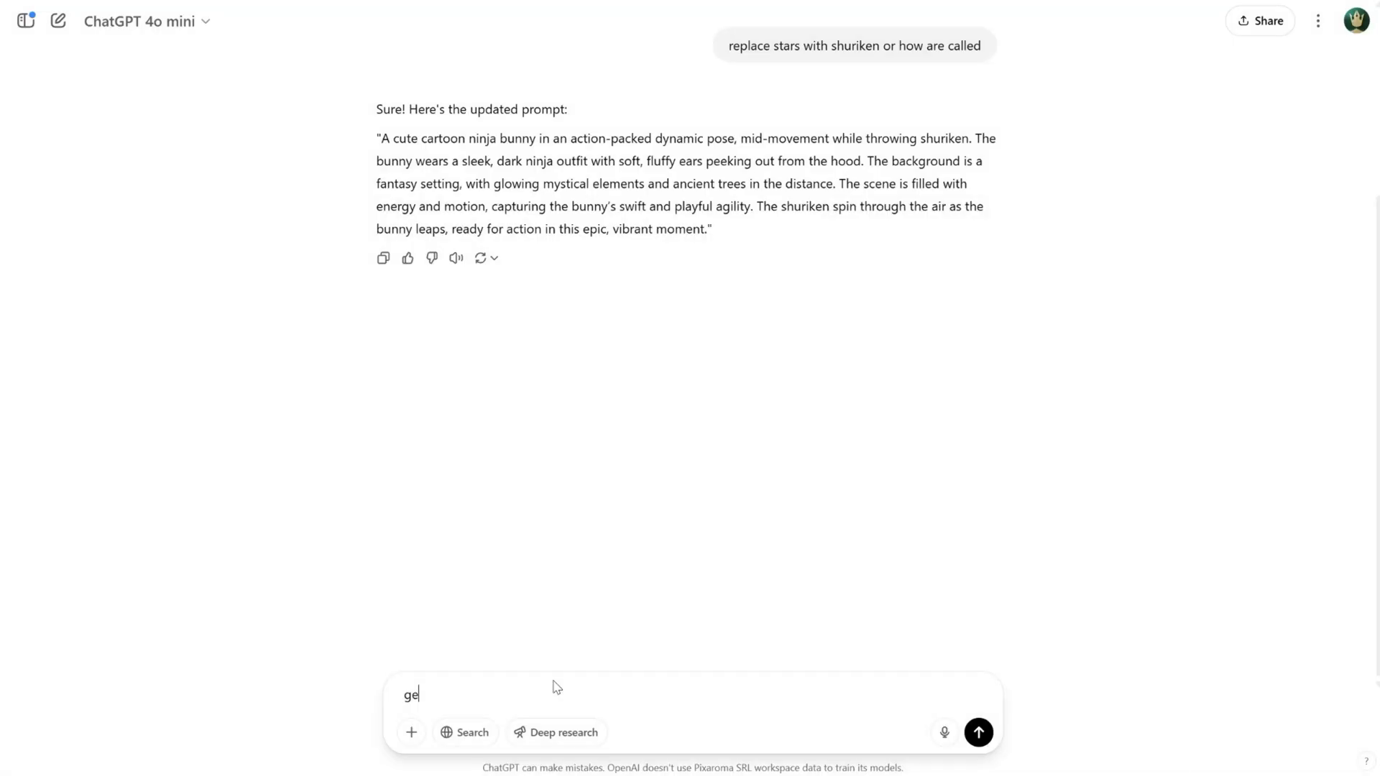
Ask ChatGPT to generate the shuriken ninja bunny image and view it full size
type("he imag e for me")
key("Return")
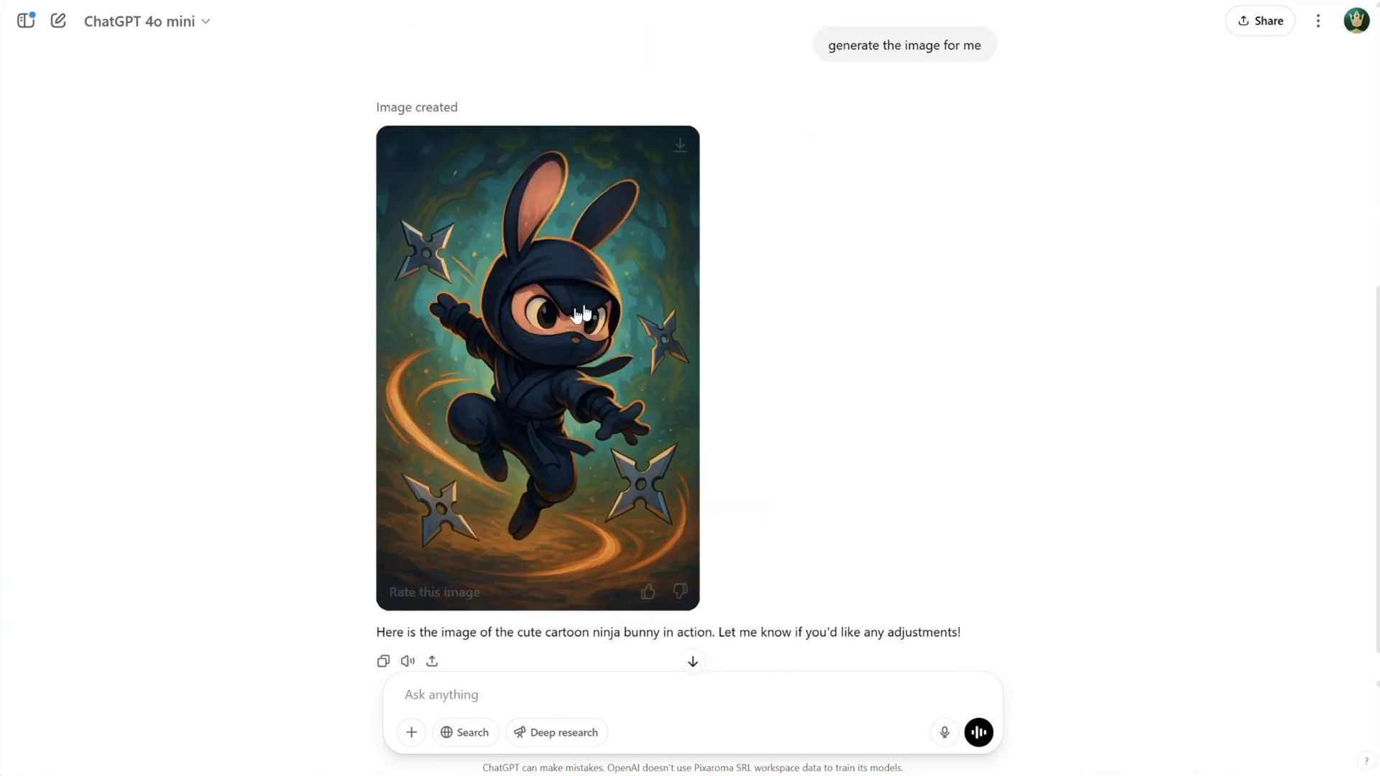
left_click(567, 352)
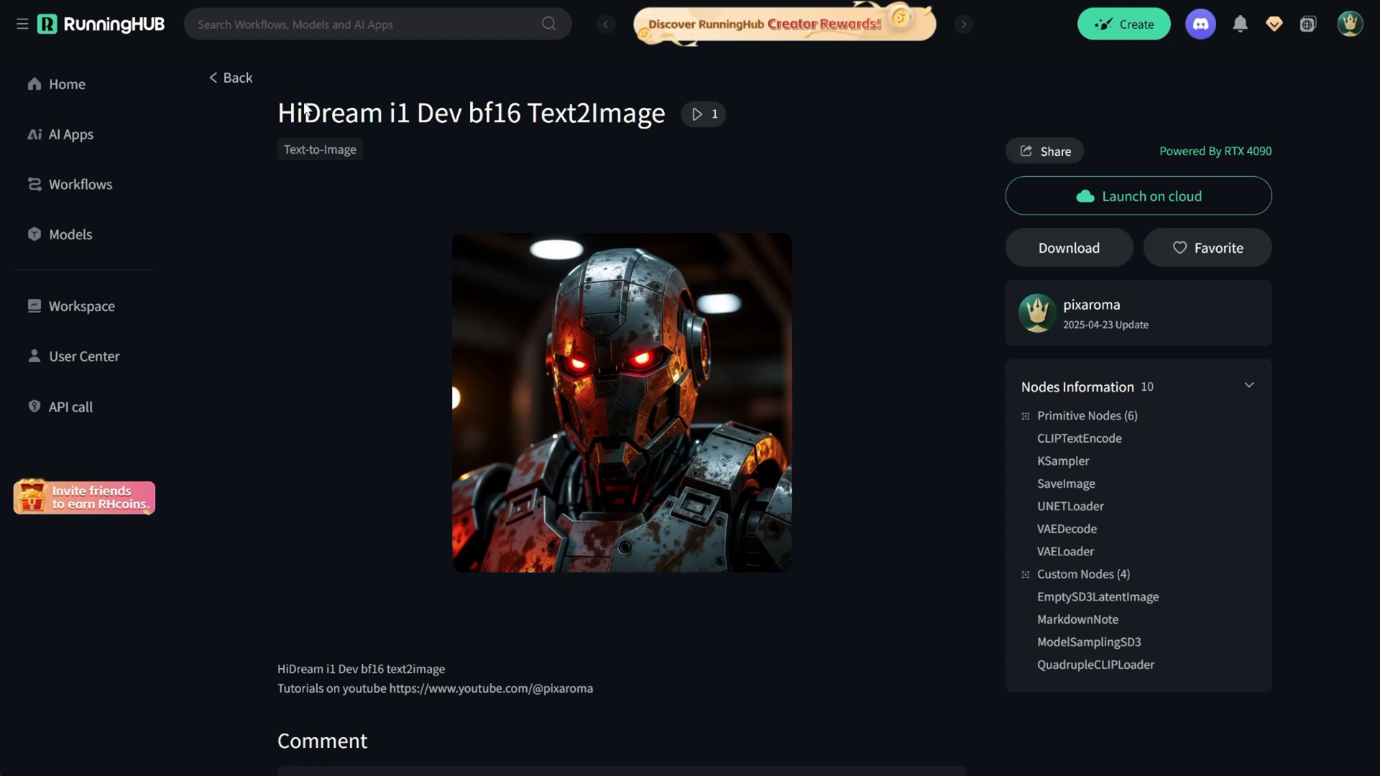
Launch the Dev bf16 workflow on cloud and change 'golden hour' to 'at sunset' in Positive Prompt
left_click(1115, 202)
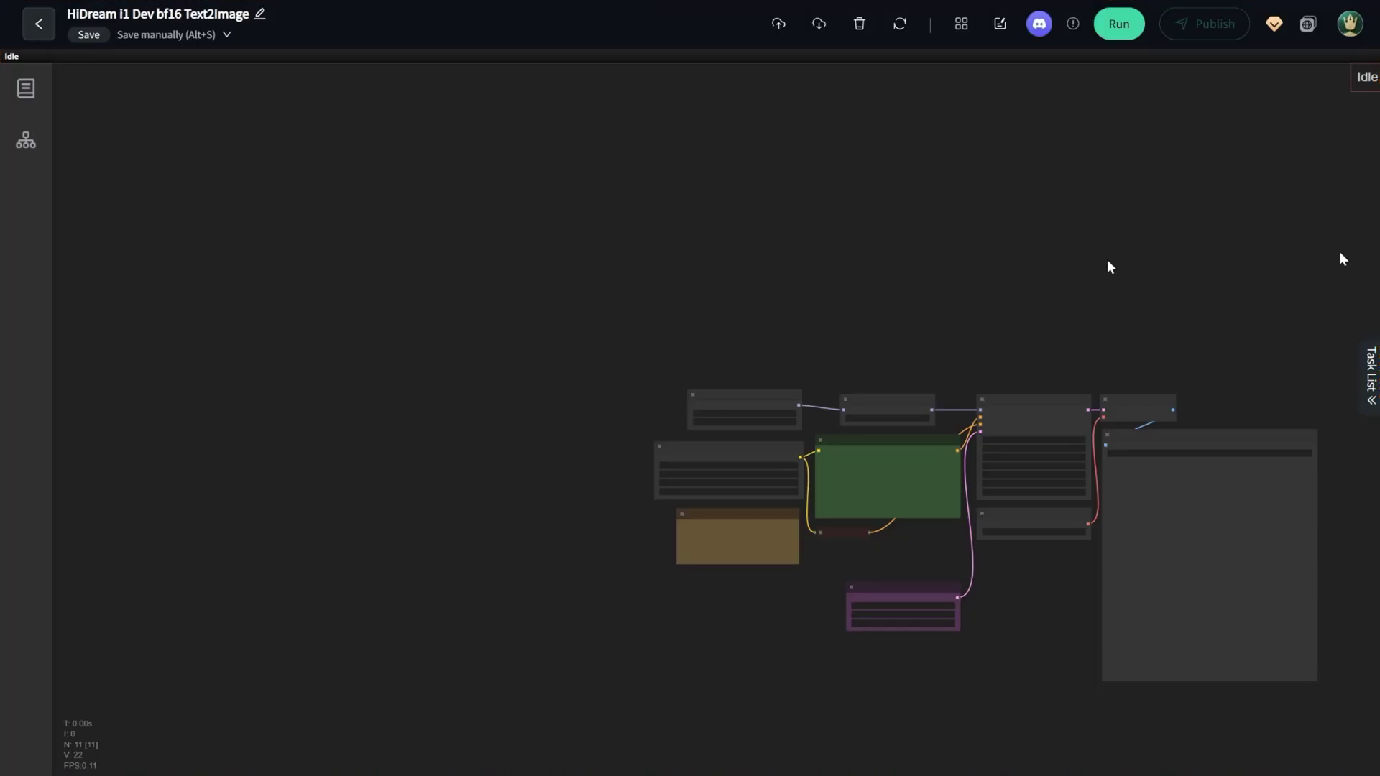
scroll(538, 158, "up", 8)
left_click_drag(629, 260, 585, 98)
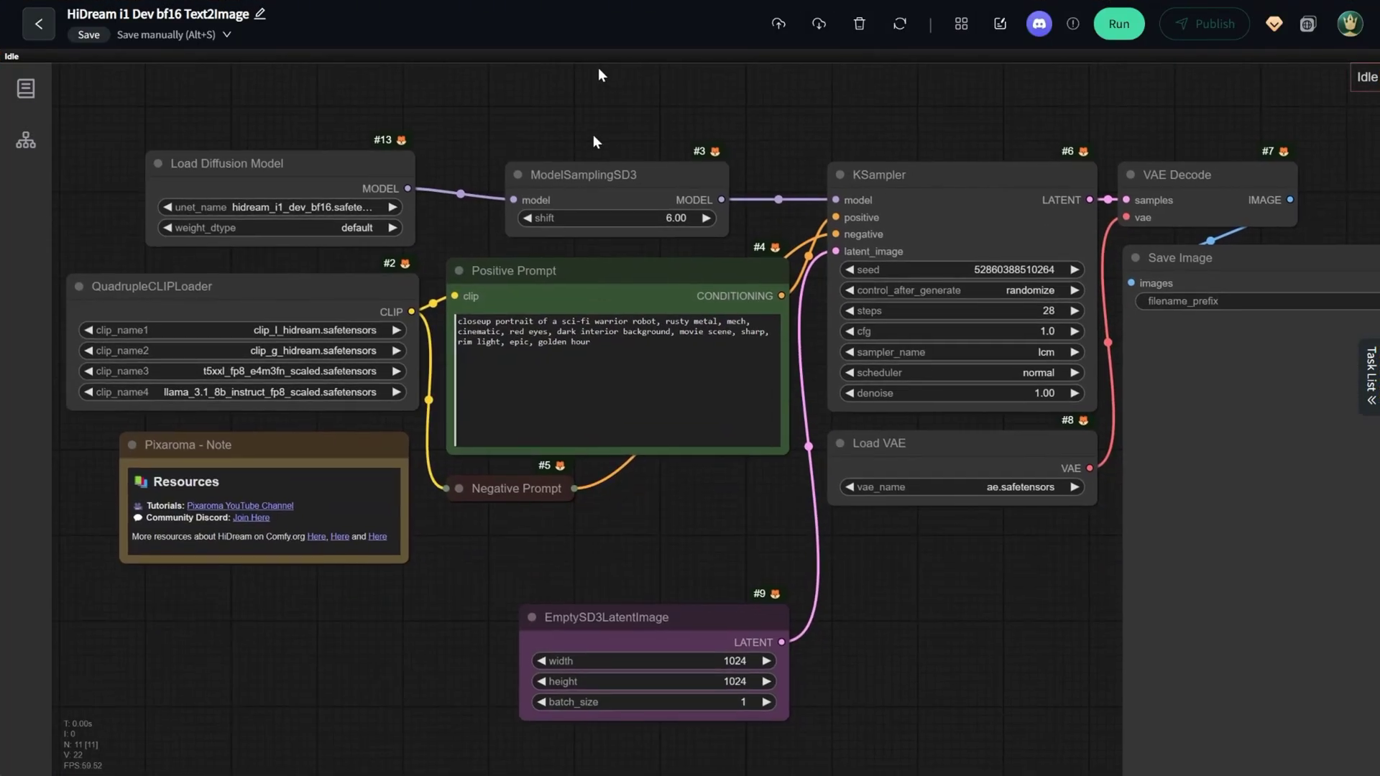
left_click(615, 344)
left_click_drag(615, 344, 537, 340)
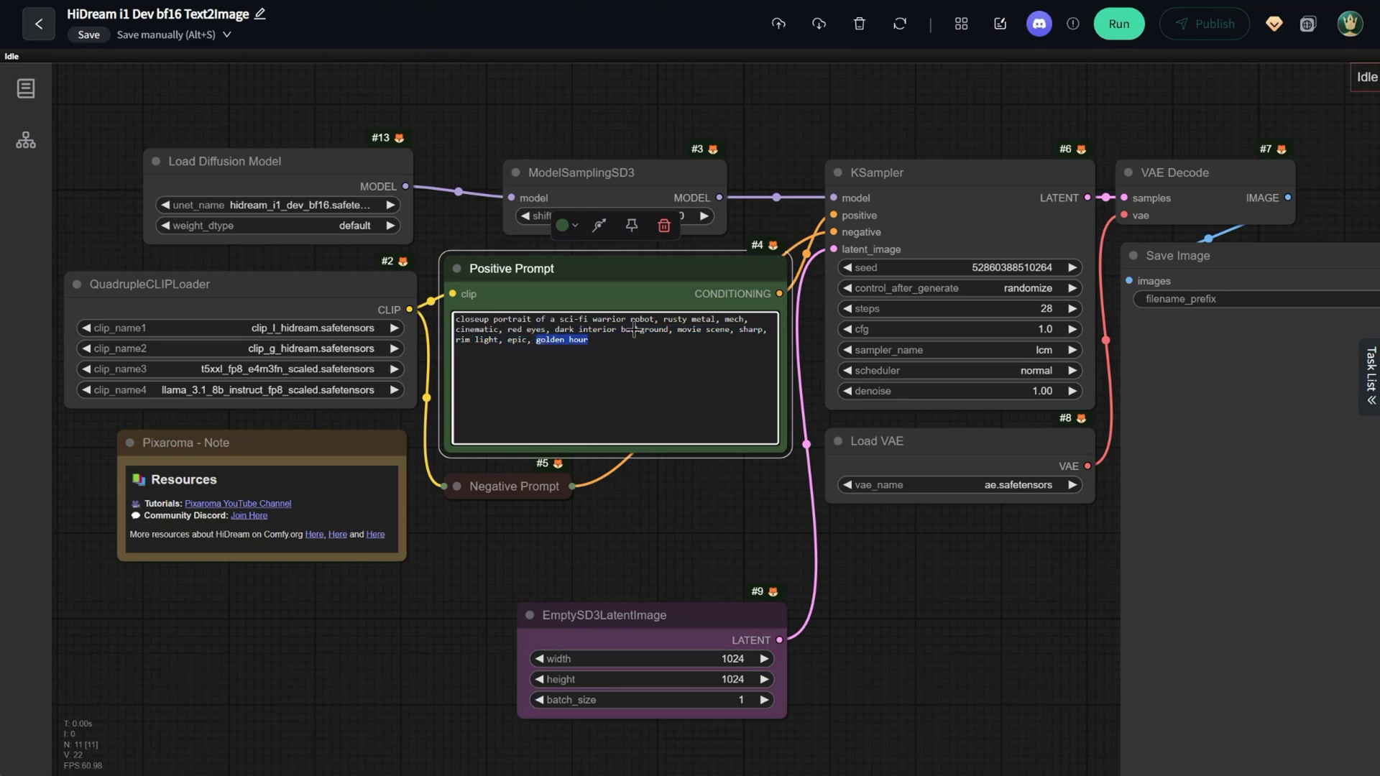
type("at sunset")
Run the cloud workflow to produce the 1024×1024 robot portrait at sunset
left_click(1116, 29)
left_click_drag(993, 578, 744, 460)
scroll(933, 553, "down", 2)
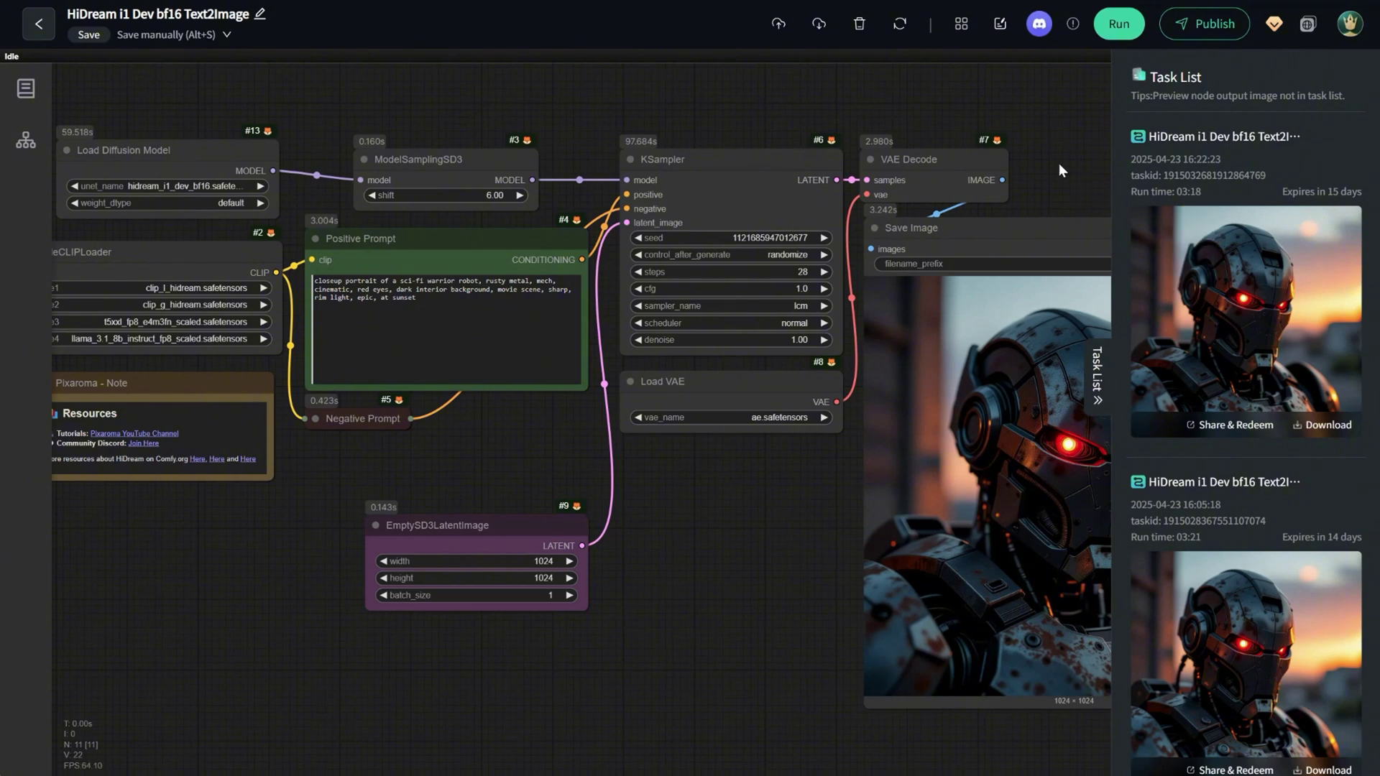
left_click_drag(1058, 162, 804, 128)
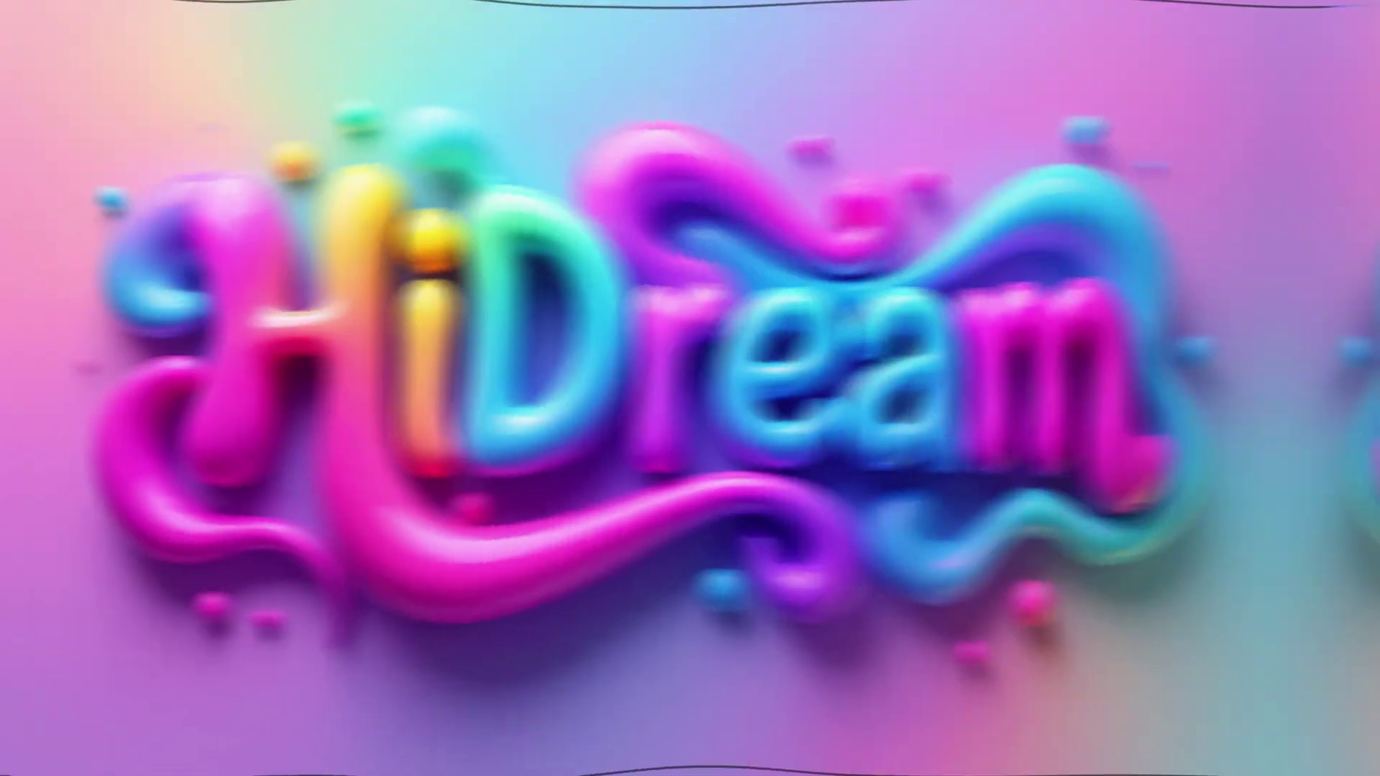